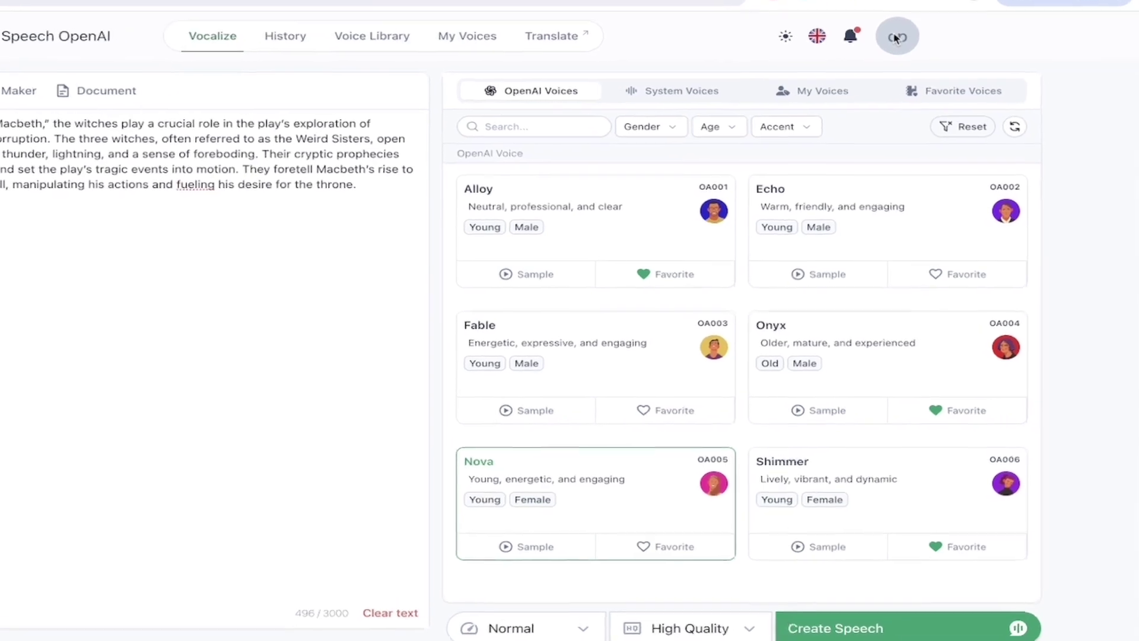
- Open the account panel to check the current plan and available credits, and close it
{"action": "left_click", "coordinate": [926, 62]}
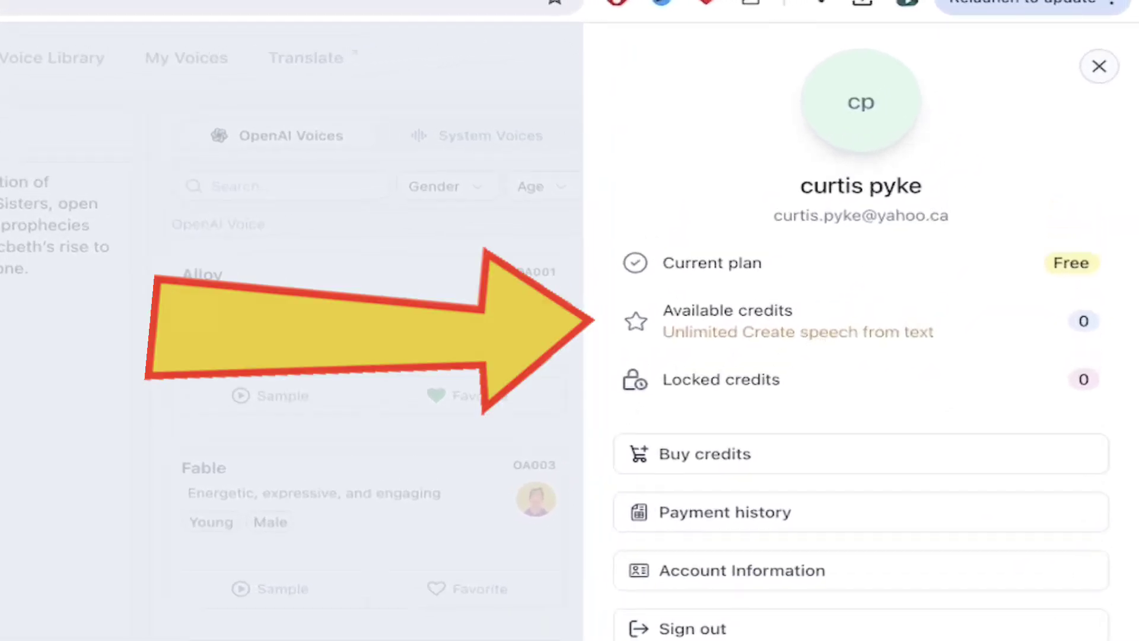
{"action": "key", "text": "Escape"}
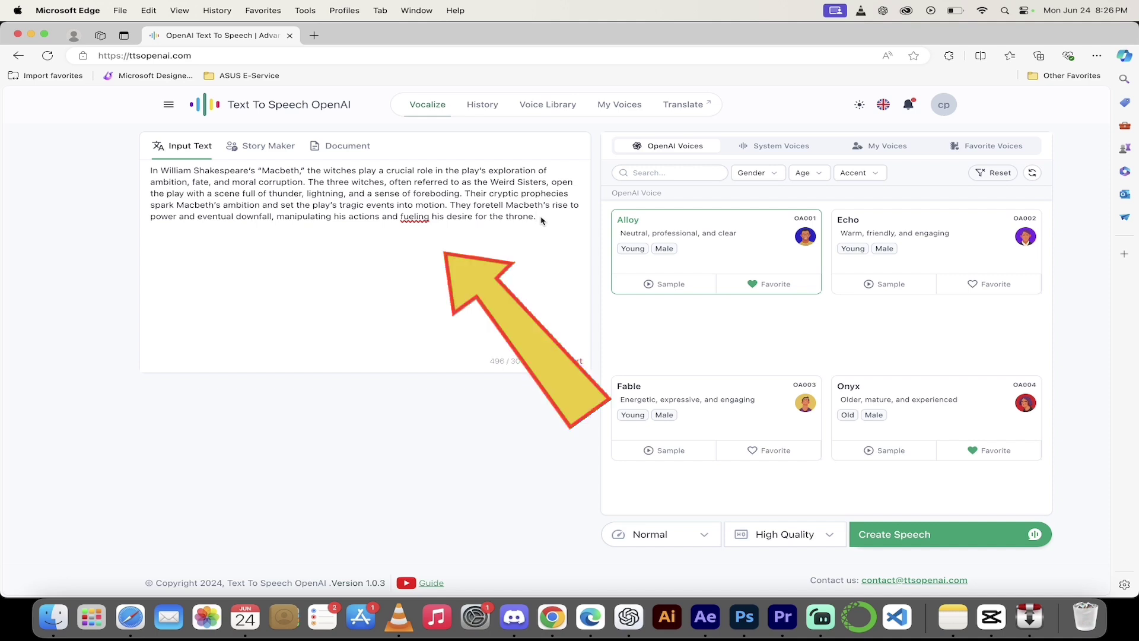
{"action": "left_click_drag", "start_coordinate": [539, 230], "coordinate": [125, 170]}
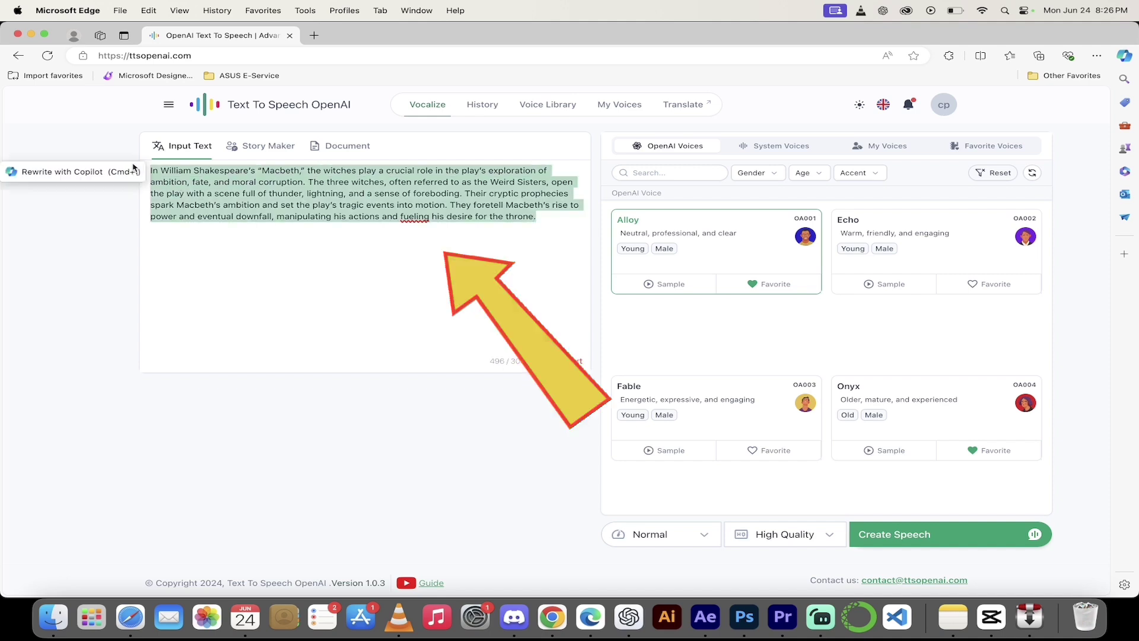
{"action": "left_click", "coordinate": [396, 236]}
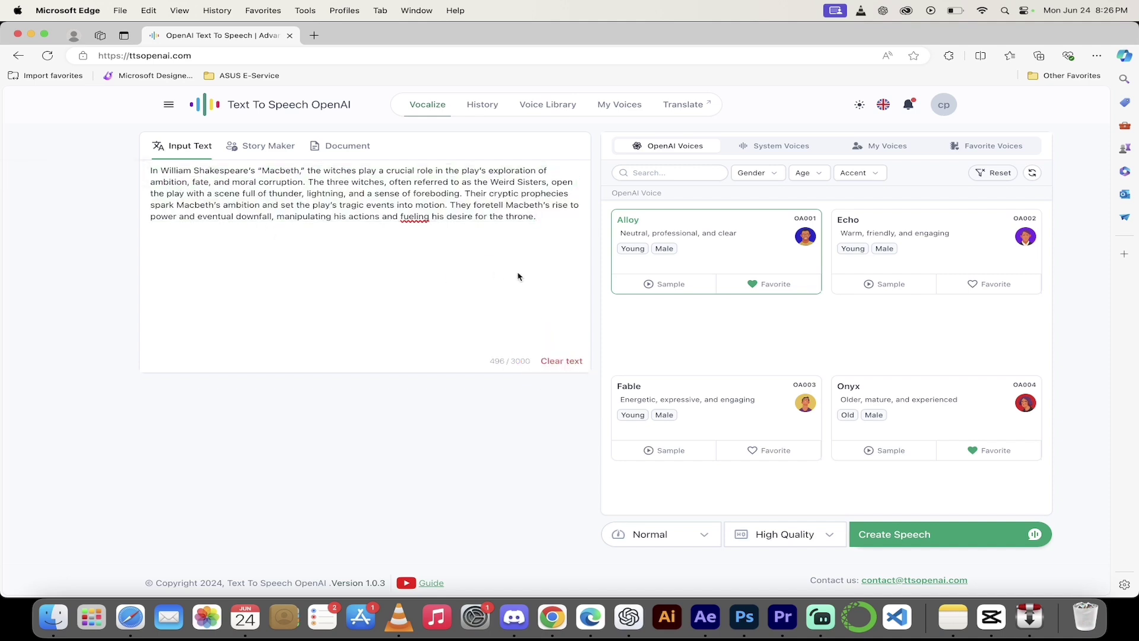
- Look through the OpenAI voices and play the samples for Nova and Echo
{"action": "scroll", "coordinate": [839, 349], "scroll_direction": "down", "scroll_amount": 3}
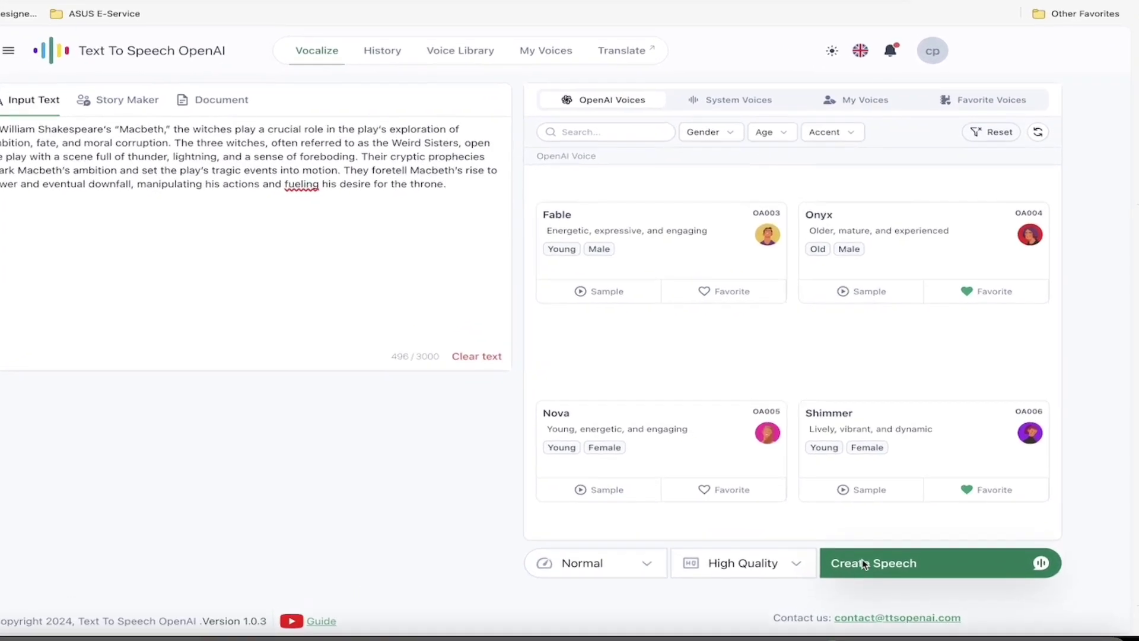
{"action": "scroll", "coordinate": [822, 483], "scroll_direction": "up", "scroll_amount": 3}
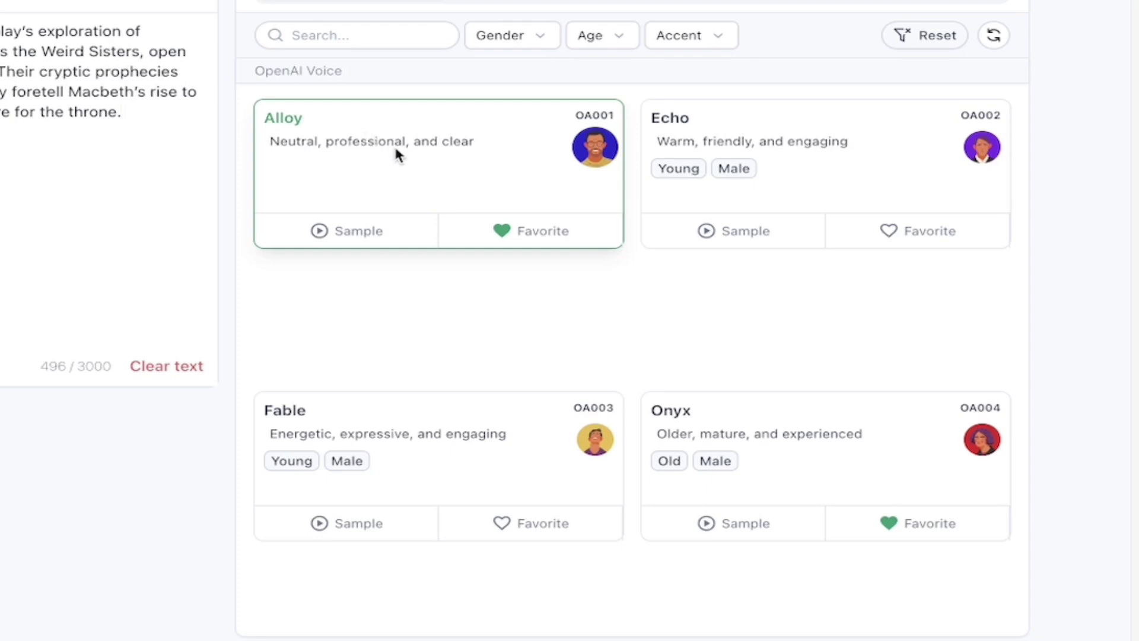
{"action": "scroll", "coordinate": [437, 340], "scroll_direction": "down", "scroll_amount": 4}
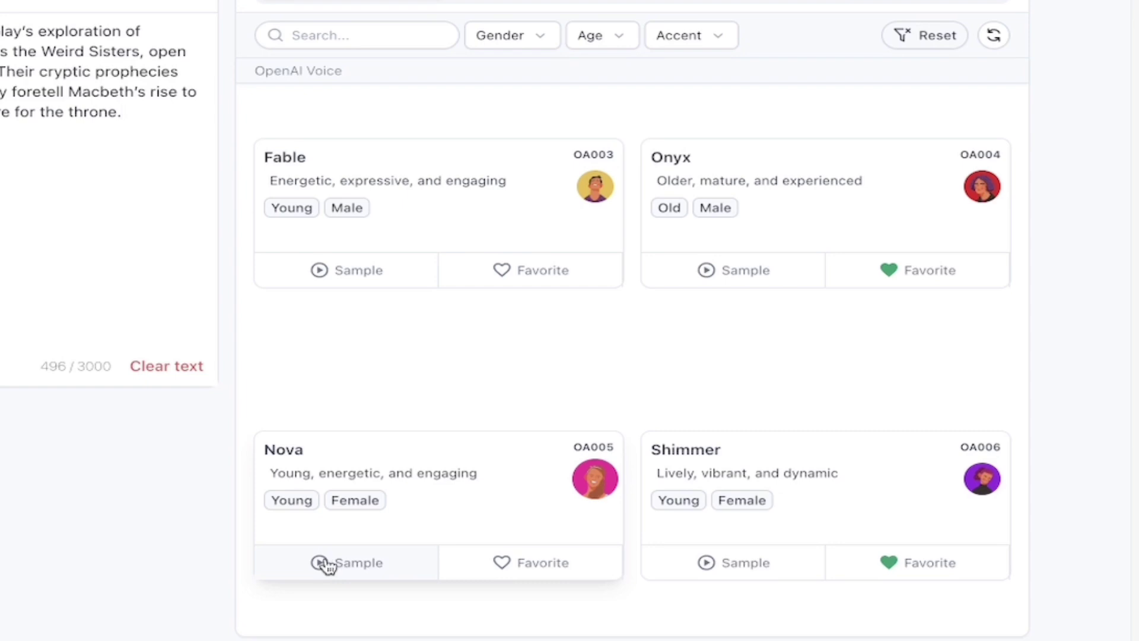
{"action": "left_click", "coordinate": [336, 565]}
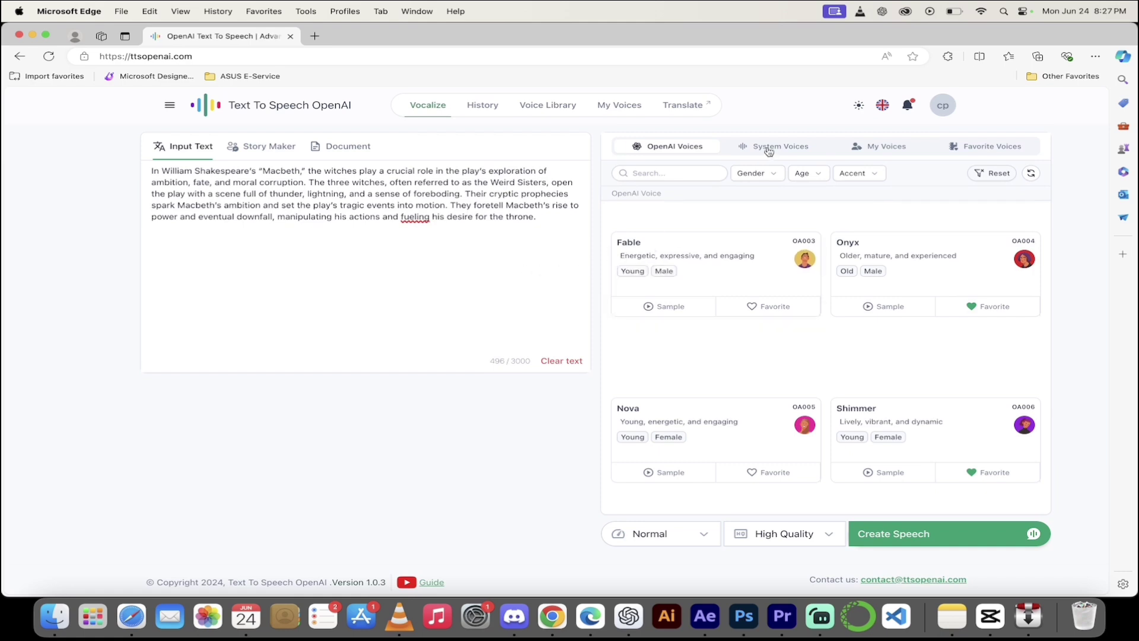
{"action": "scroll", "coordinate": [778, 297], "scroll_direction": "up", "scroll_amount": 3}
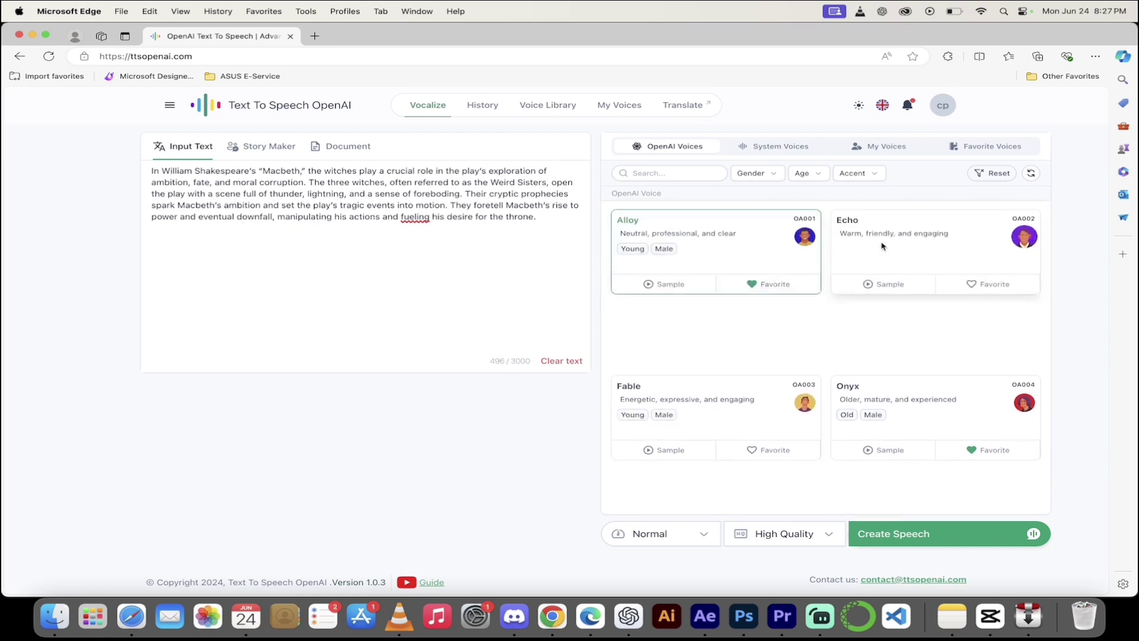
{"action": "left_click", "coordinate": [868, 285]}
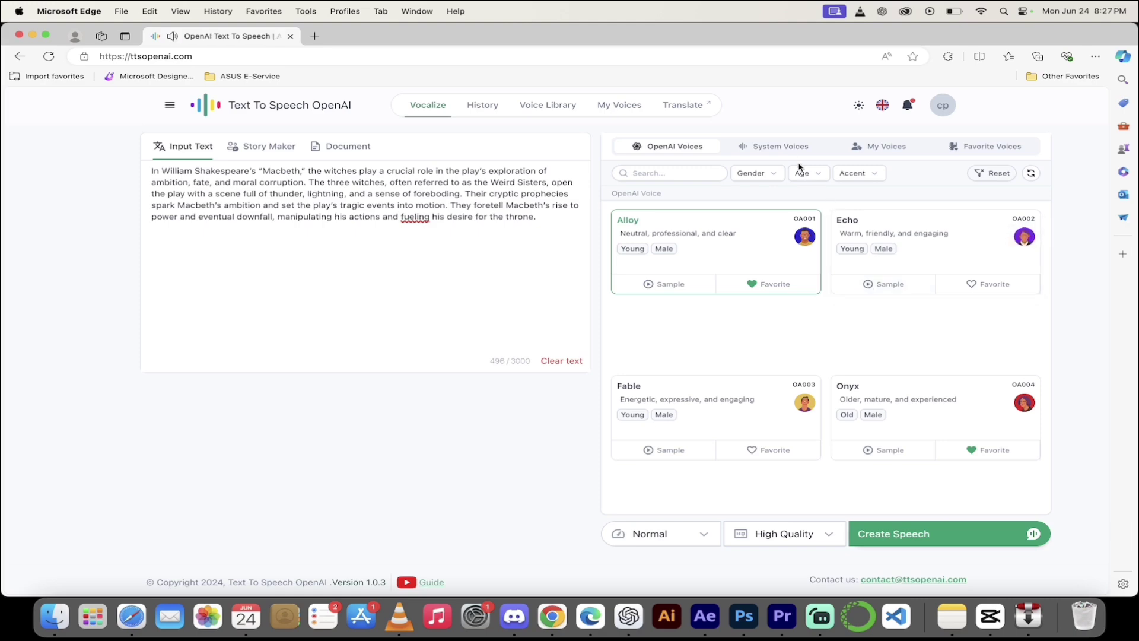
- Browse the System Voices and play the sample for the young American female voice Alice
{"action": "left_click", "coordinate": [782, 148]}
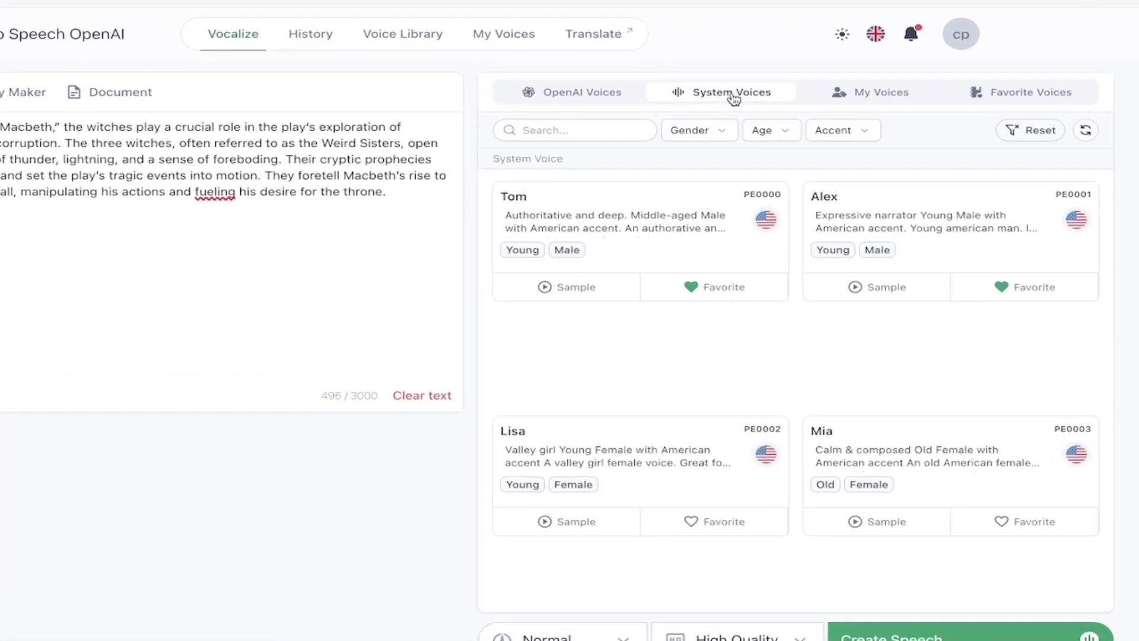
{"action": "scroll", "coordinate": [727, 333], "scroll_direction": "down", "scroll_amount": 10}
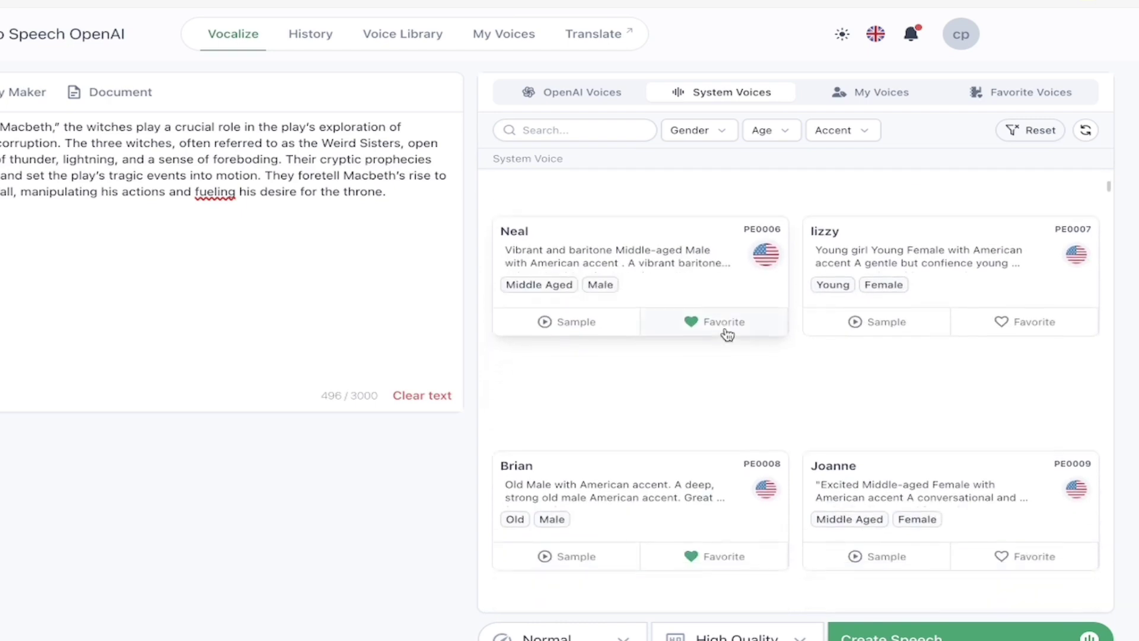
{"action": "scroll", "coordinate": [725, 335], "scroll_direction": "down", "scroll_amount": 2}
{"action": "scroll", "coordinate": [725, 337], "scroll_direction": "up", "scroll_amount": 2}
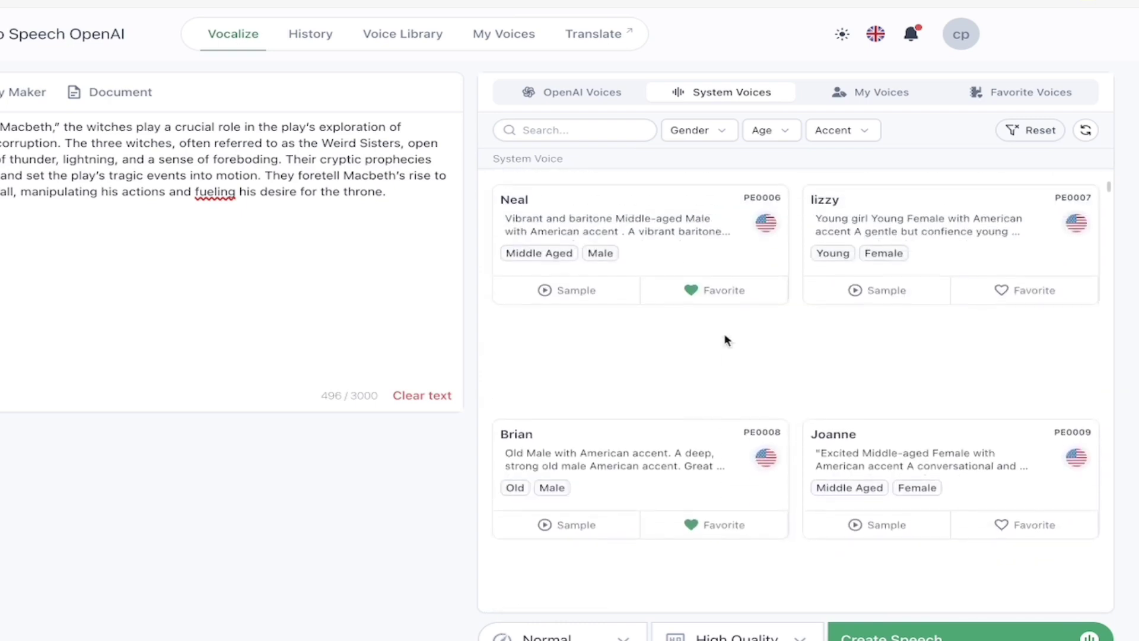
{"action": "scroll", "coordinate": [727, 339], "scroll_direction": "down", "scroll_amount": 2}
{"action": "scroll", "coordinate": [727, 342], "scroll_direction": "down", "scroll_amount": 7}
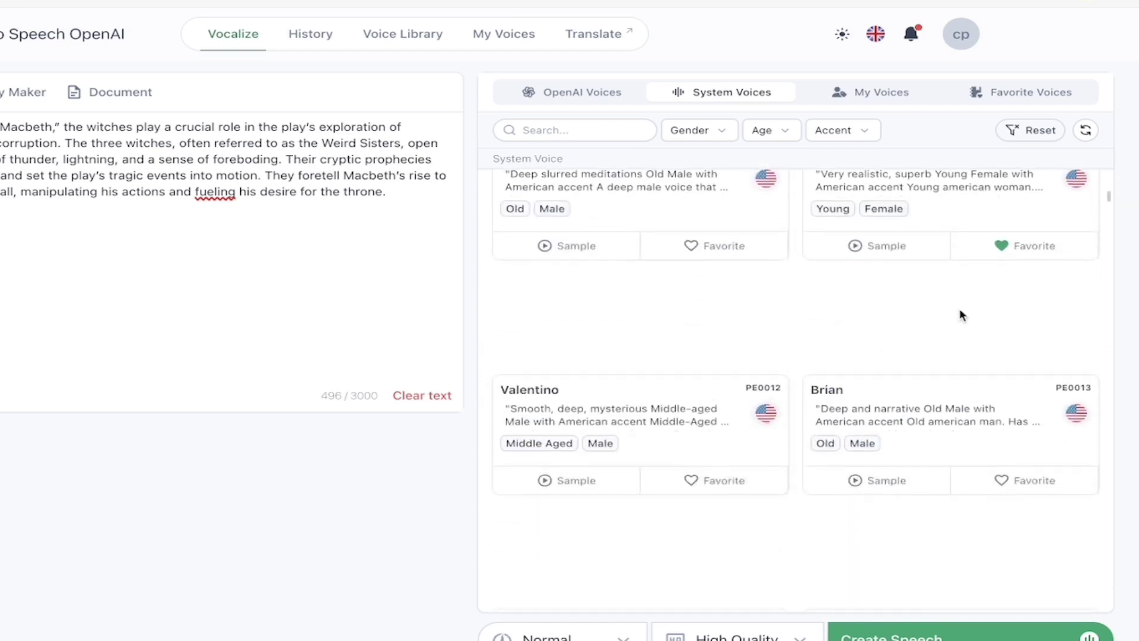
{"action": "scroll", "coordinate": [961, 315], "scroll_direction": "up", "scroll_amount": 1}
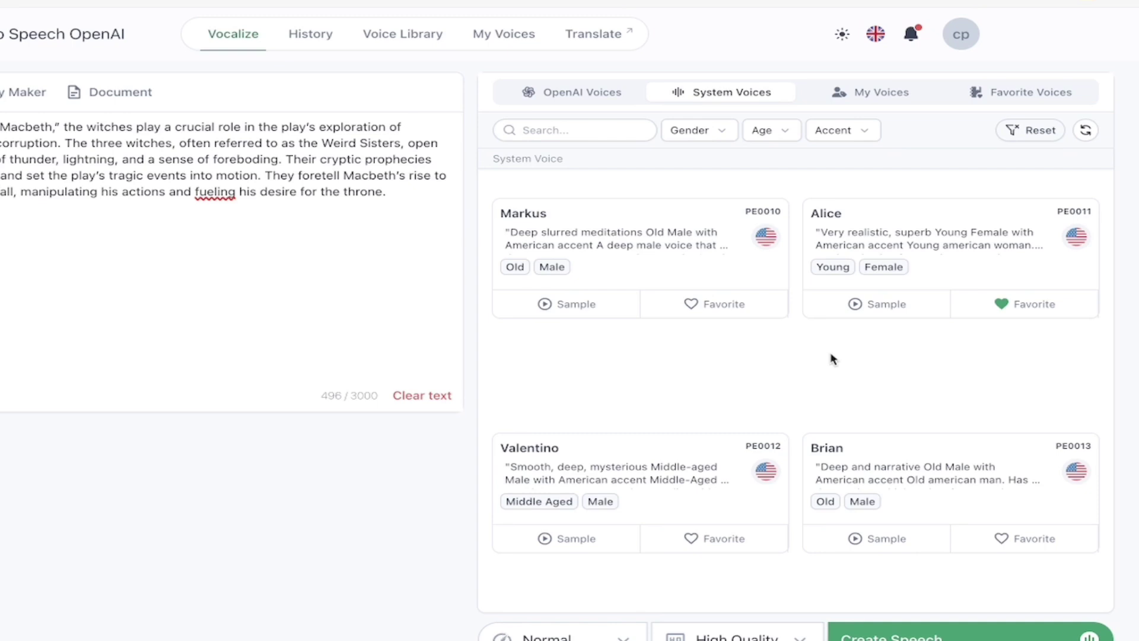
{"action": "left_click", "coordinate": [860, 304]}
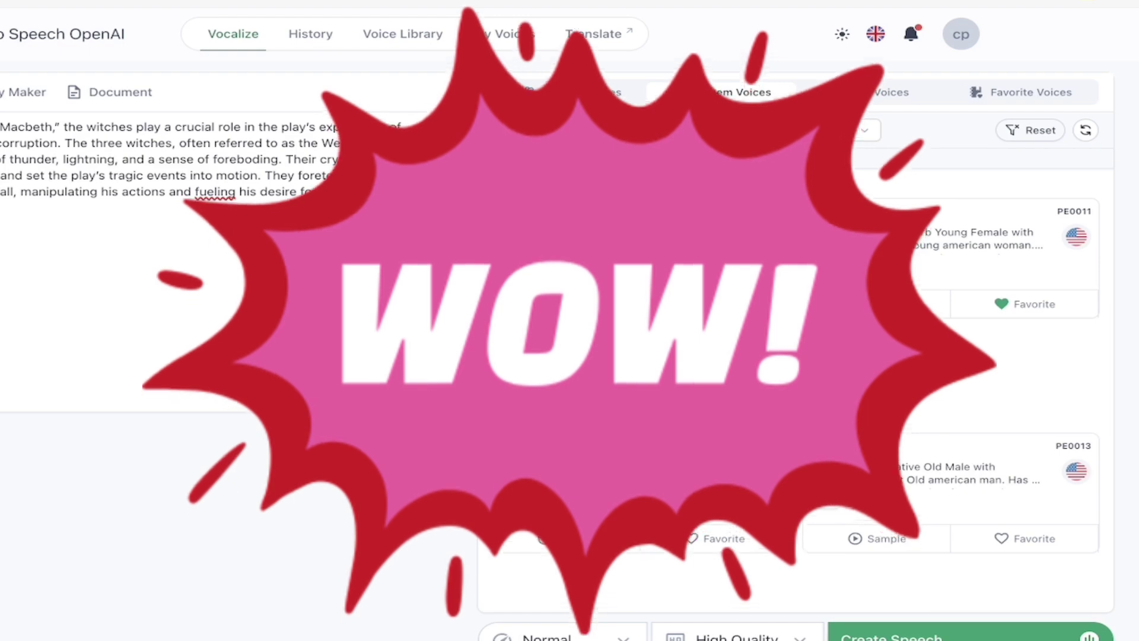
{"action": "scroll", "coordinate": [795, 386], "scroll_direction": "up", "scroll_amount": 5}
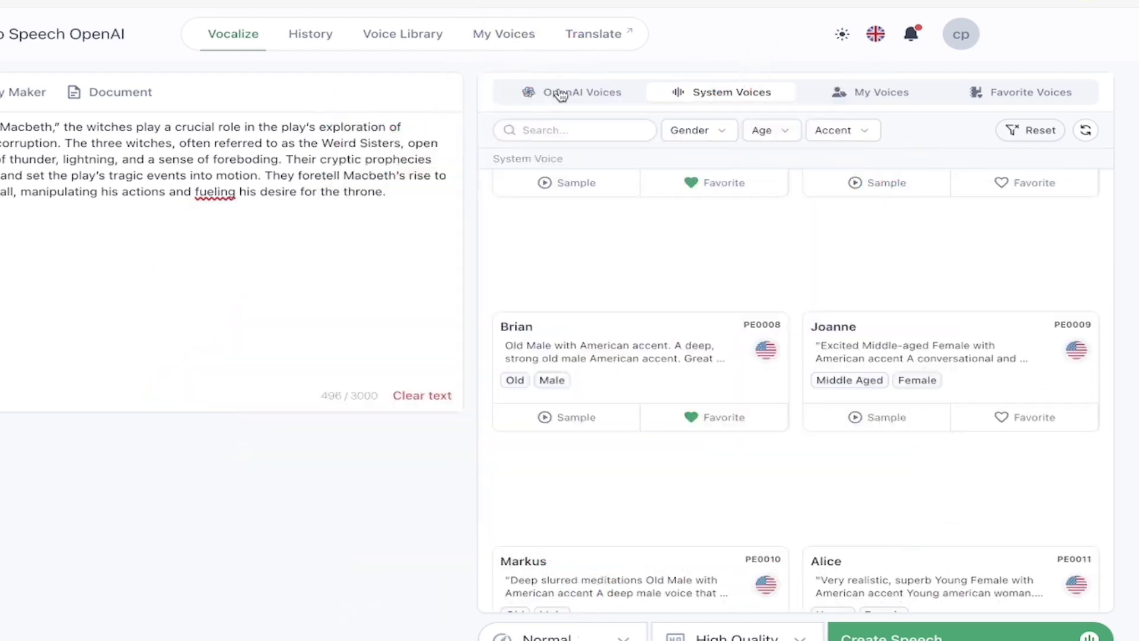
- Select the OpenAI voice Nova and create speech from the Macbeth passage at Normal speed and High Quality
{"action": "left_click", "coordinate": [560, 95]}
{"action": "scroll", "coordinate": [681, 254], "scroll_direction": "up", "scroll_amount": 3}
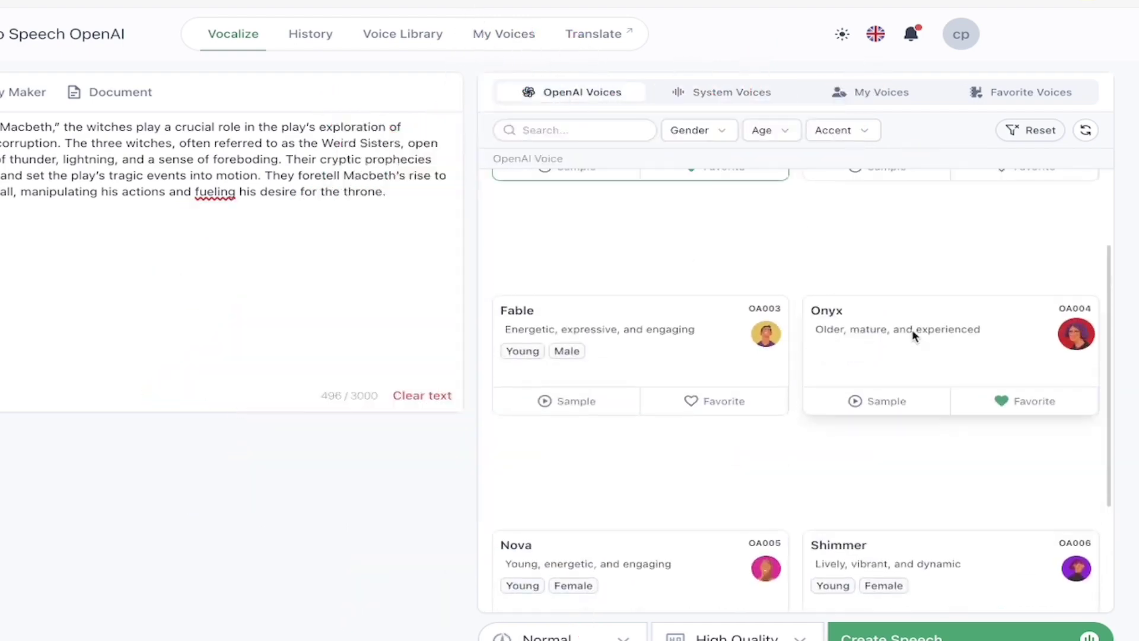
{"action": "scroll", "coordinate": [689, 331], "scroll_direction": "up", "scroll_amount": 2}
{"action": "scroll", "coordinate": [689, 331], "scroll_direction": "down", "scroll_amount": 5}
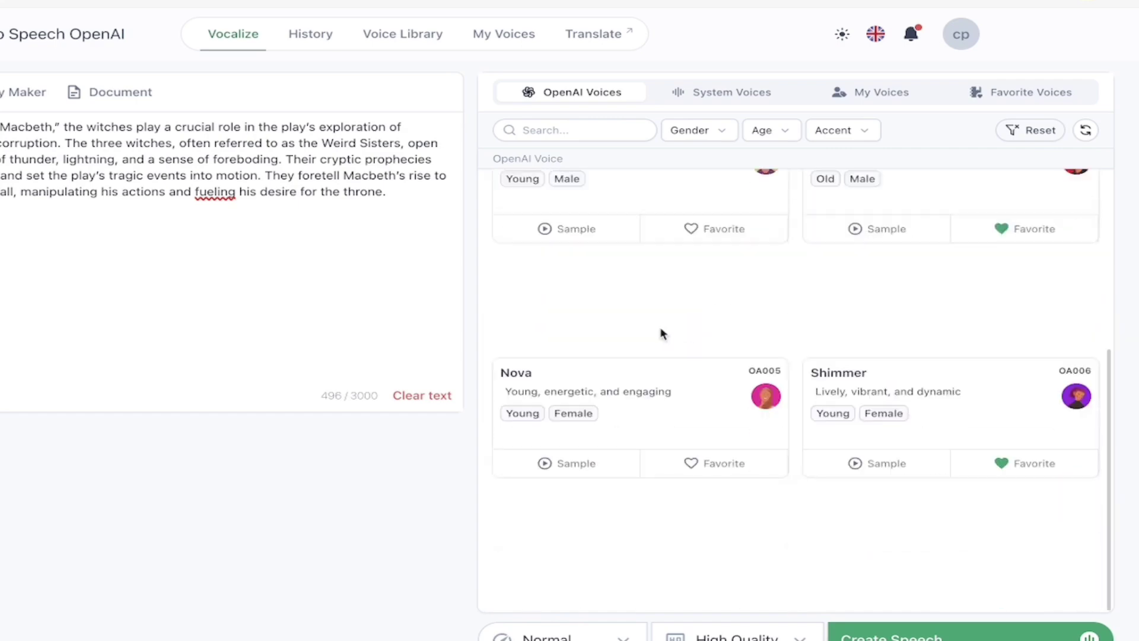
{"action": "left_click", "coordinate": [606, 386]}
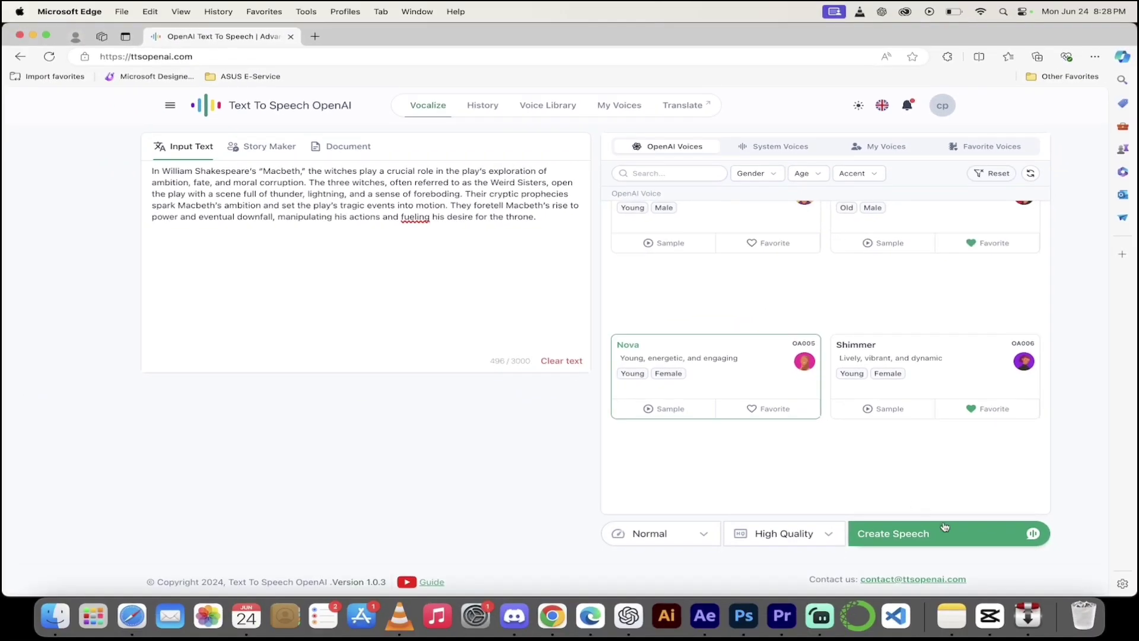
{"action": "left_click", "coordinate": [945, 527]}
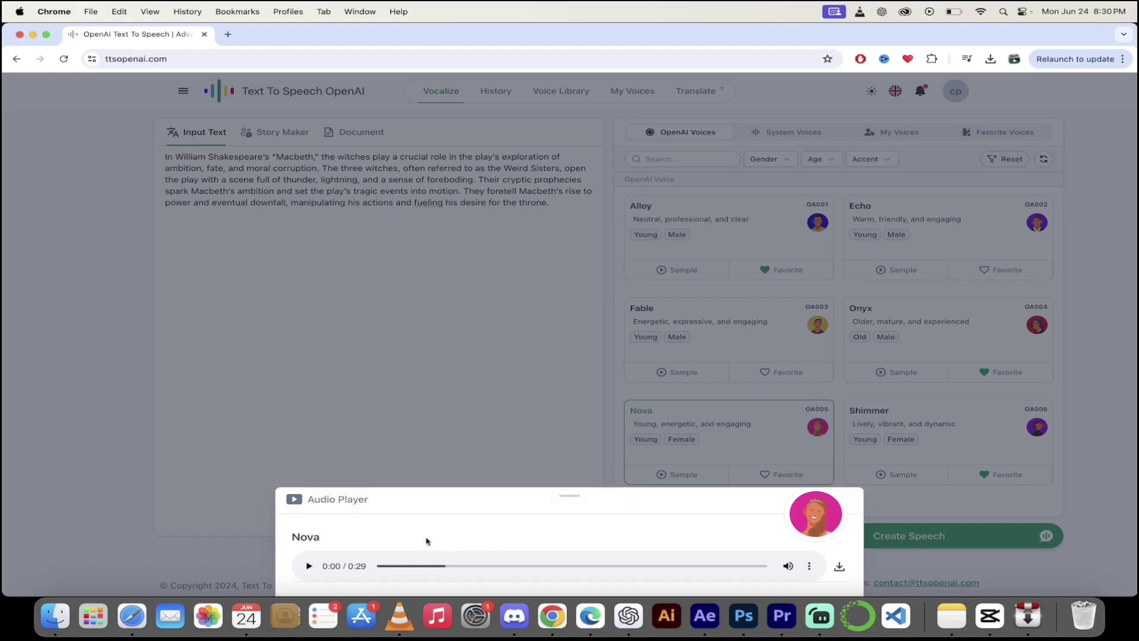
- Play part of the generated Nova speech and pause it
{"action": "left_click", "coordinate": [309, 566]}
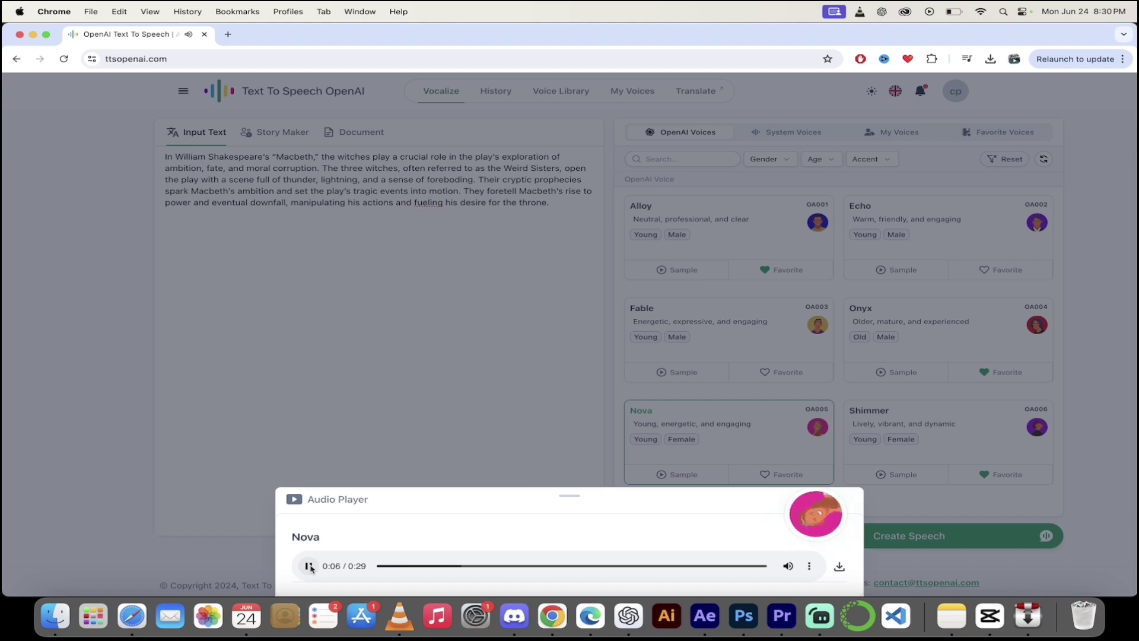
{"action": "left_click", "coordinate": [310, 566]}
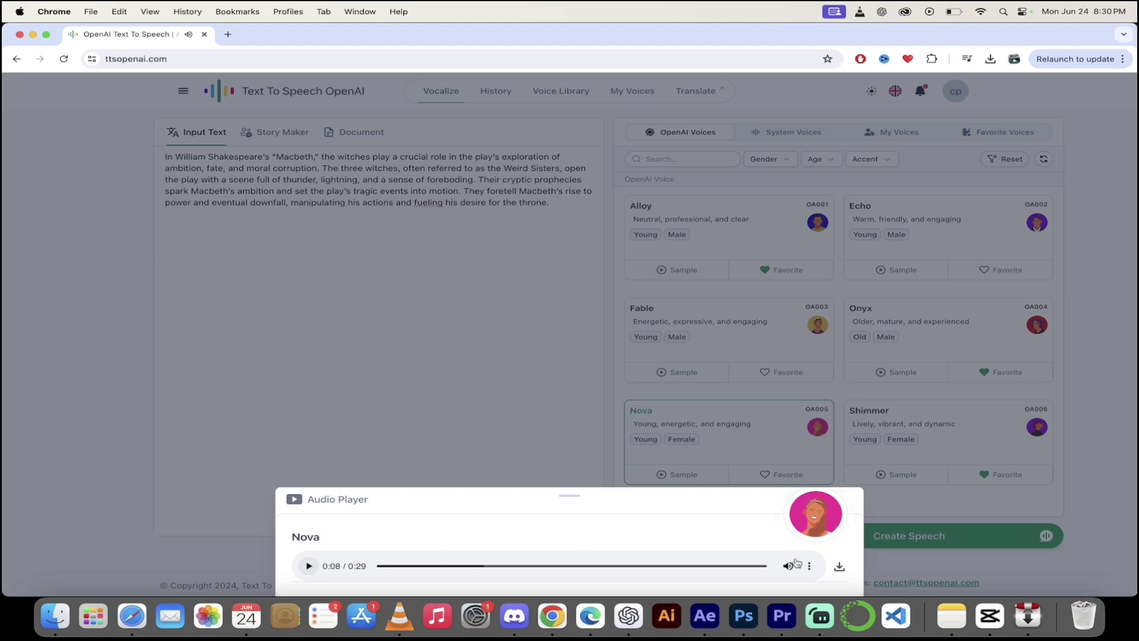
- Download the generated Nova speech as an MP3 file and close its audio page
{"action": "left_click", "coordinate": [840, 567]}
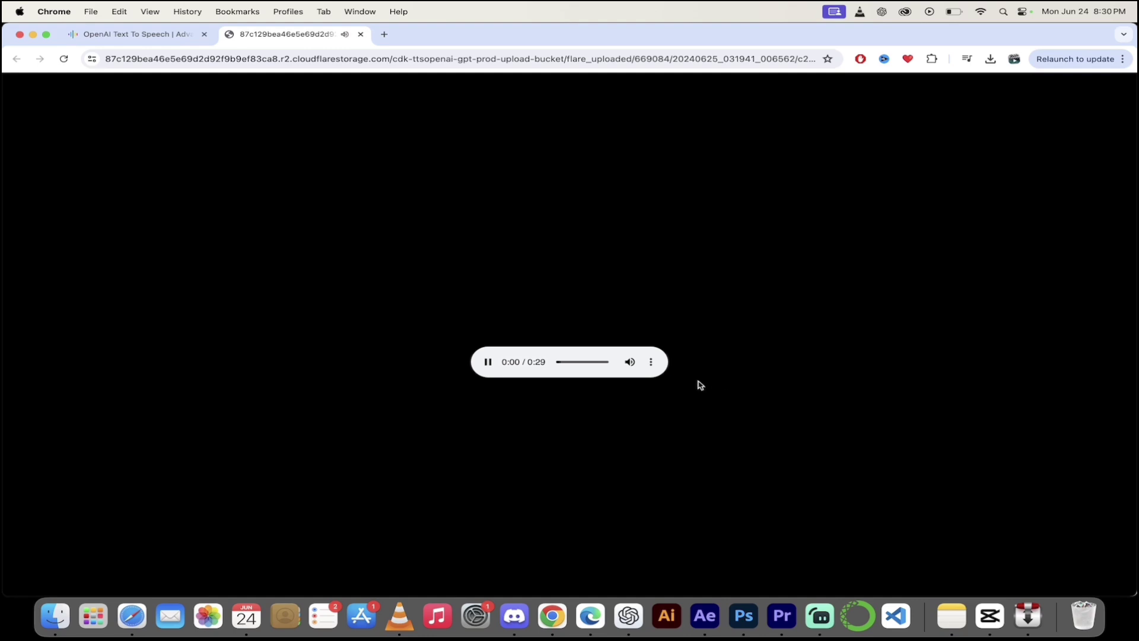
{"action": "left_click", "coordinate": [488, 362]}
{"action": "left_click", "coordinate": [654, 363]}
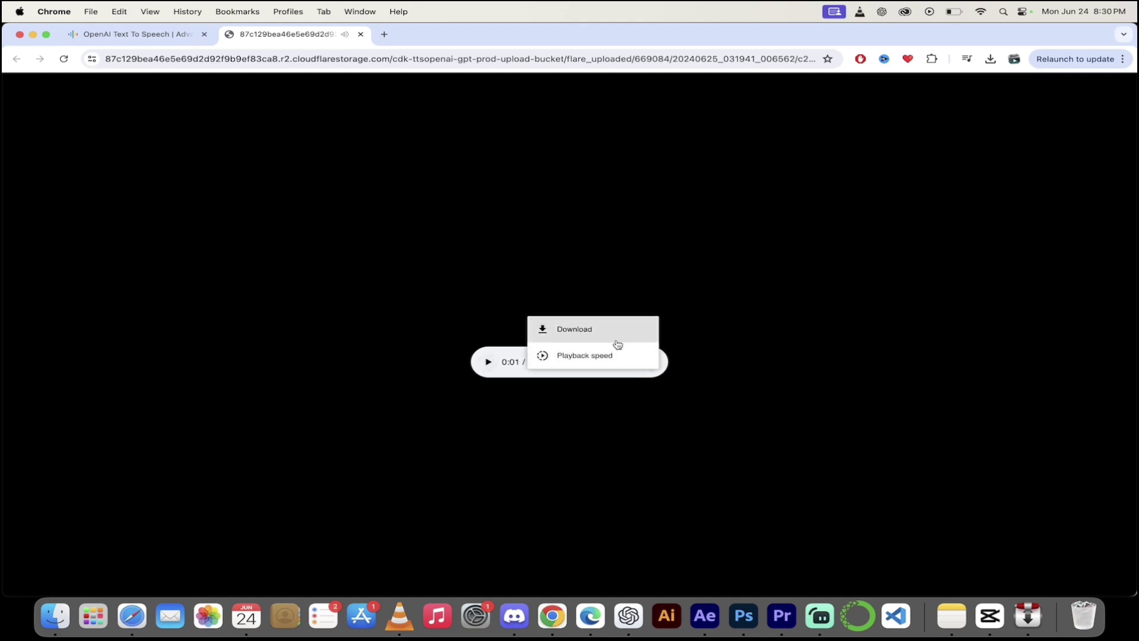
{"action": "left_click", "coordinate": [740, 436]}
{"action": "left_click", "coordinate": [654, 363]}
{"action": "left_click", "coordinate": [613, 330]}
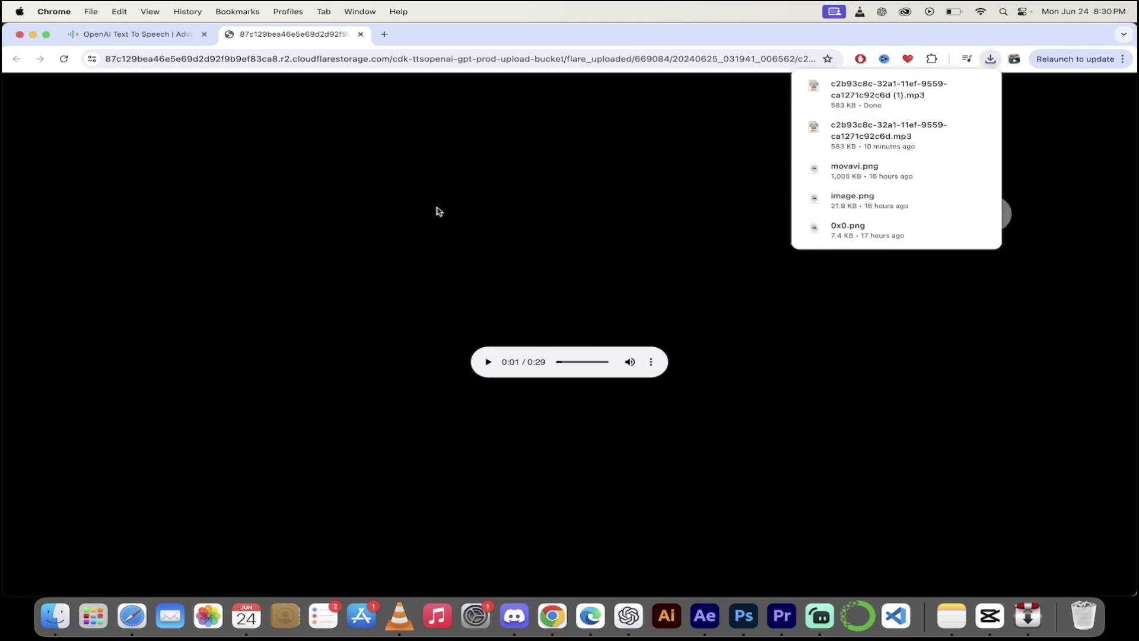
{"action": "left_click", "coordinate": [360, 34]}
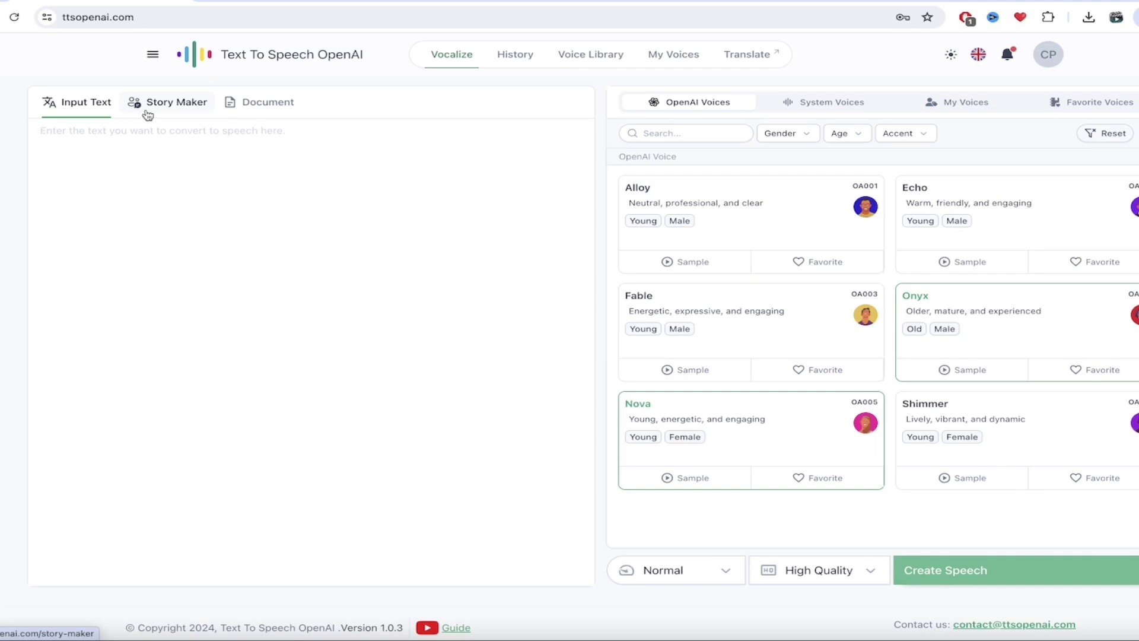
- Open the Story Maker and review the Hamlet Act 1, scene 1 dialogue used for its Barnardo and Francisco blocks
{"action": "left_click", "coordinate": [179, 105]}
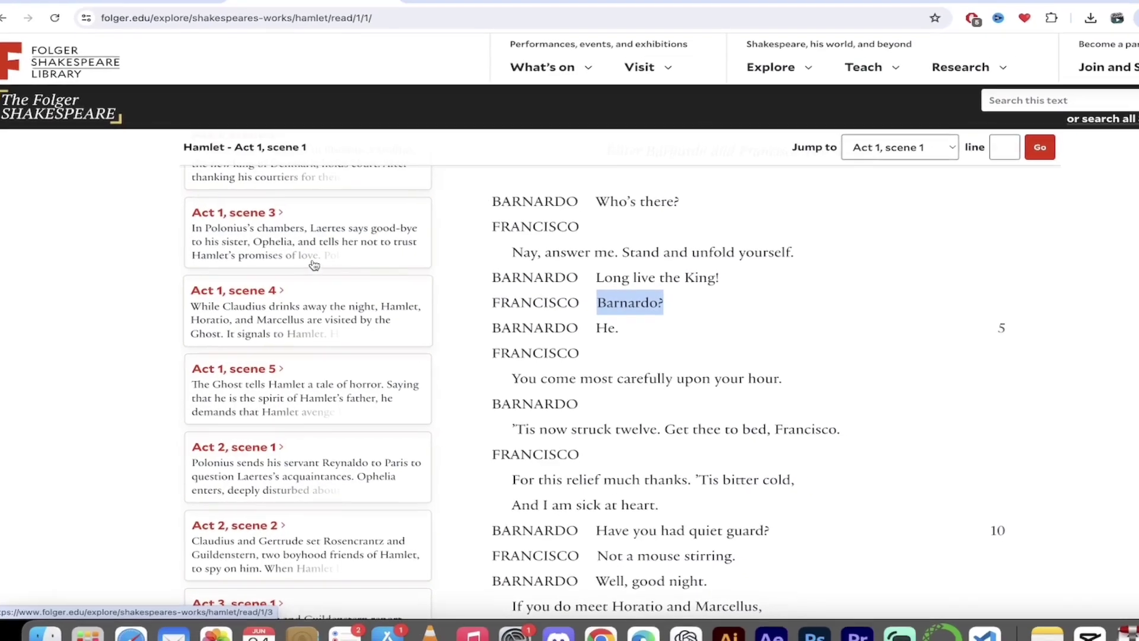
{"action": "scroll", "coordinate": [590, 306], "scroll_direction": "up", "scroll_amount": 2}
{"action": "scroll", "coordinate": [593, 297], "scroll_direction": "down", "scroll_amount": 5}
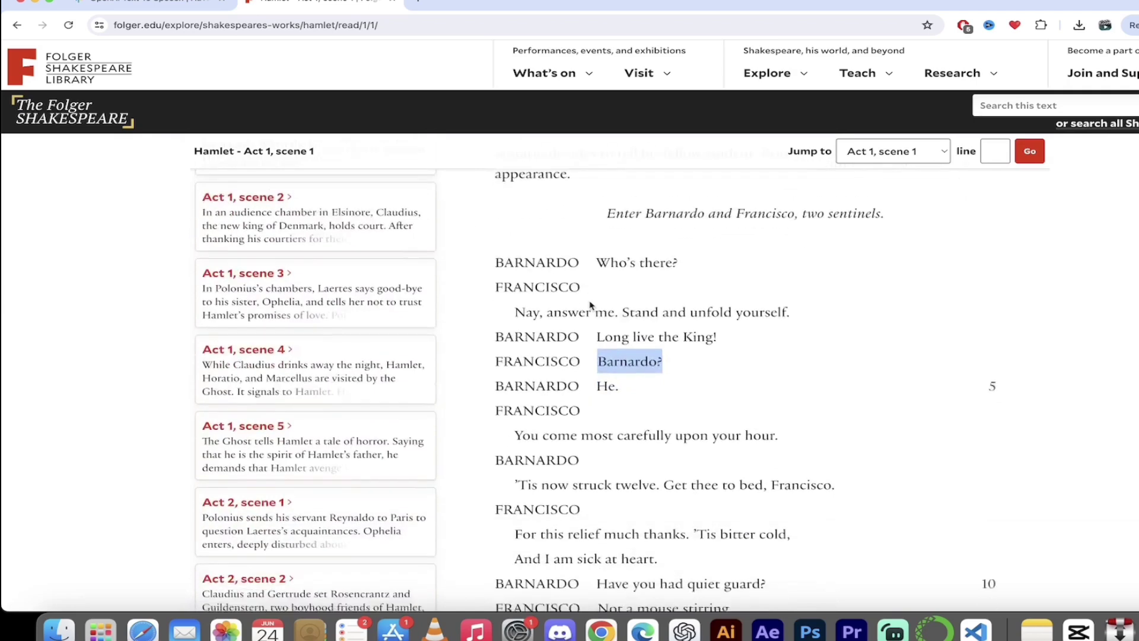
{"action": "left_click", "coordinate": [148, 4]}
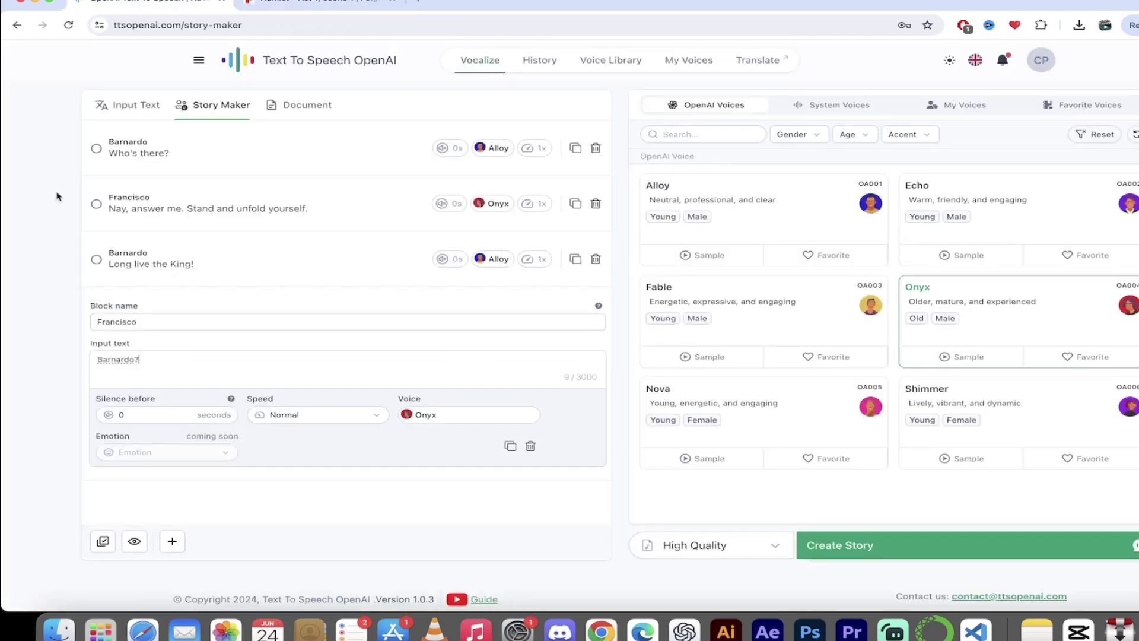
{"action": "scroll", "coordinate": [126, 196], "scroll_direction": "down", "scroll_amount": 1}
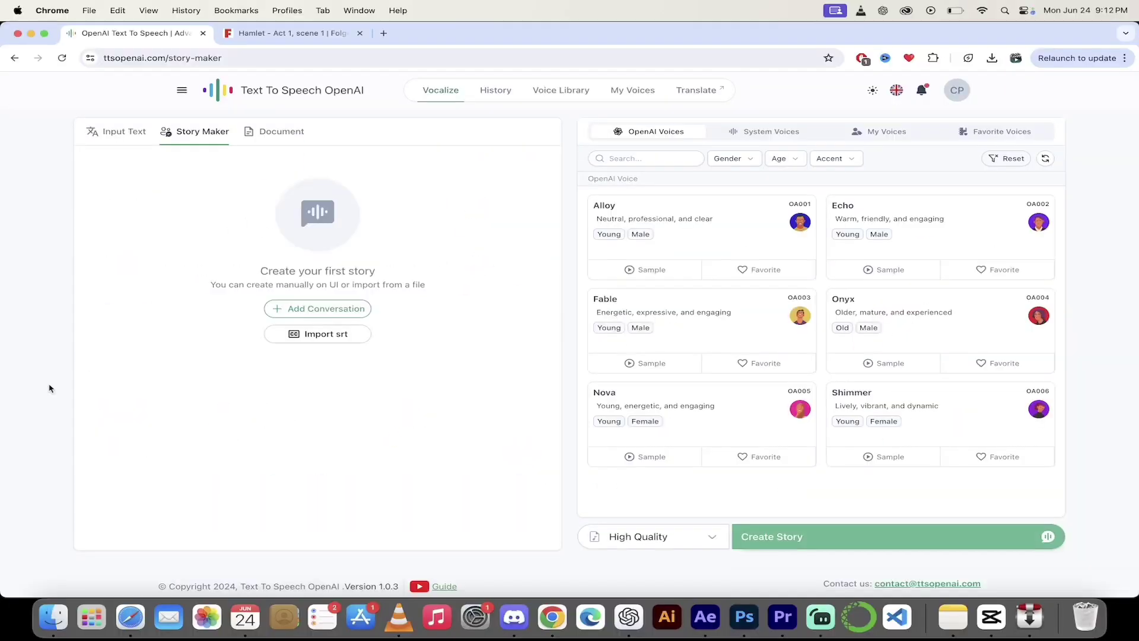
- Review the plan and credit balance of the account used for the Story Maker, and close the account panel
{"action": "left_click", "coordinate": [958, 92]}
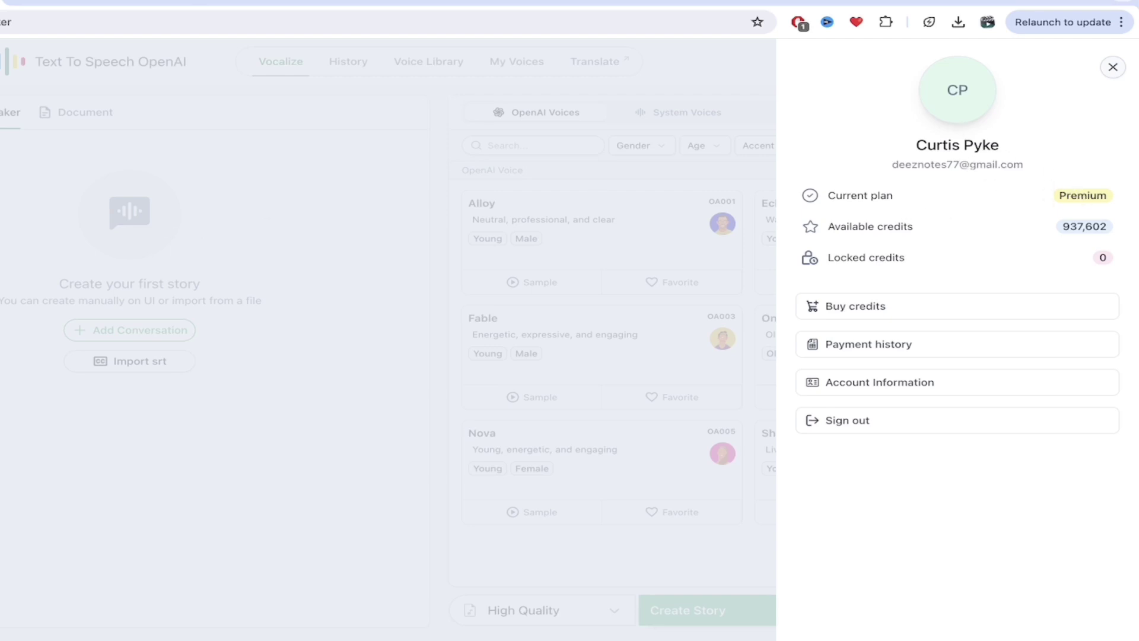
{"action": "left_click", "coordinate": [198, 230]}
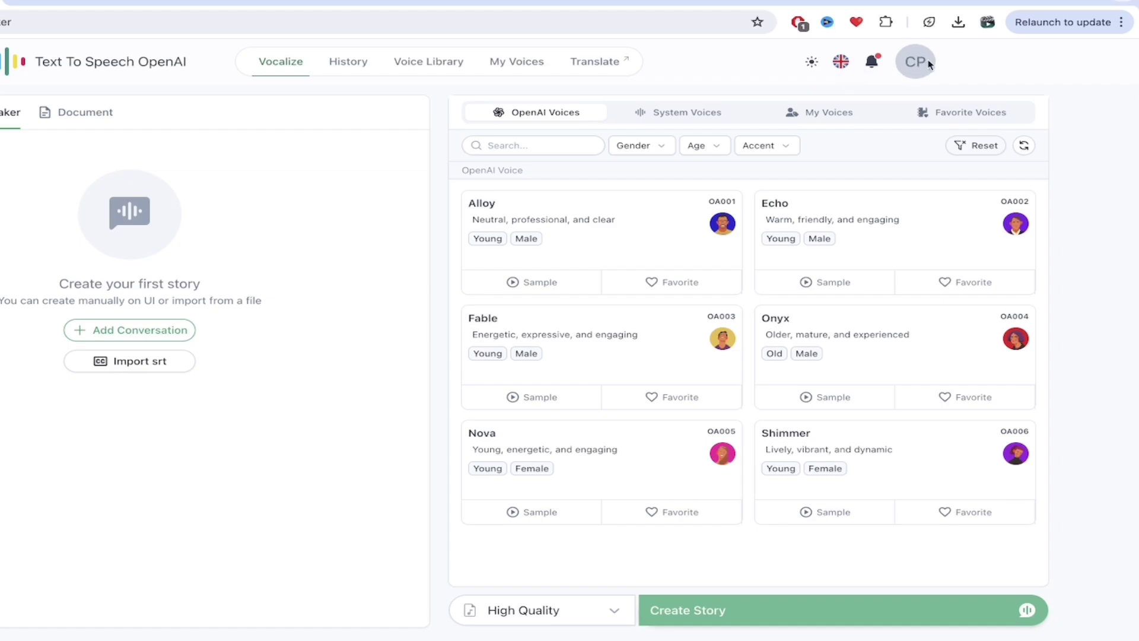
{"action": "left_click", "coordinate": [912, 63]}
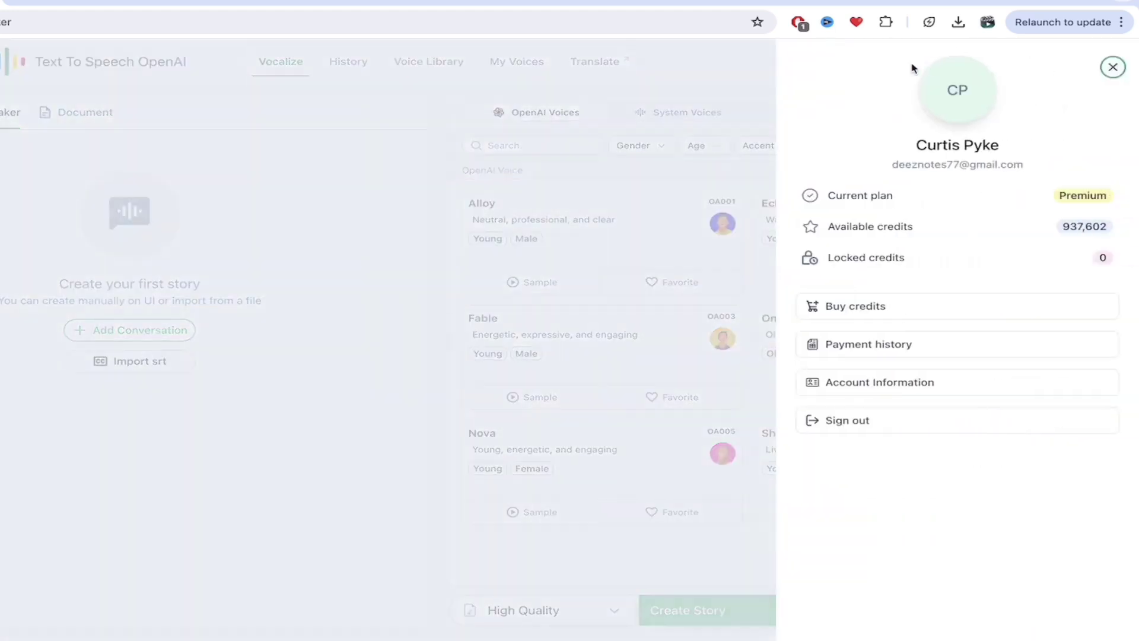
{"action": "left_click", "coordinate": [1113, 67]}
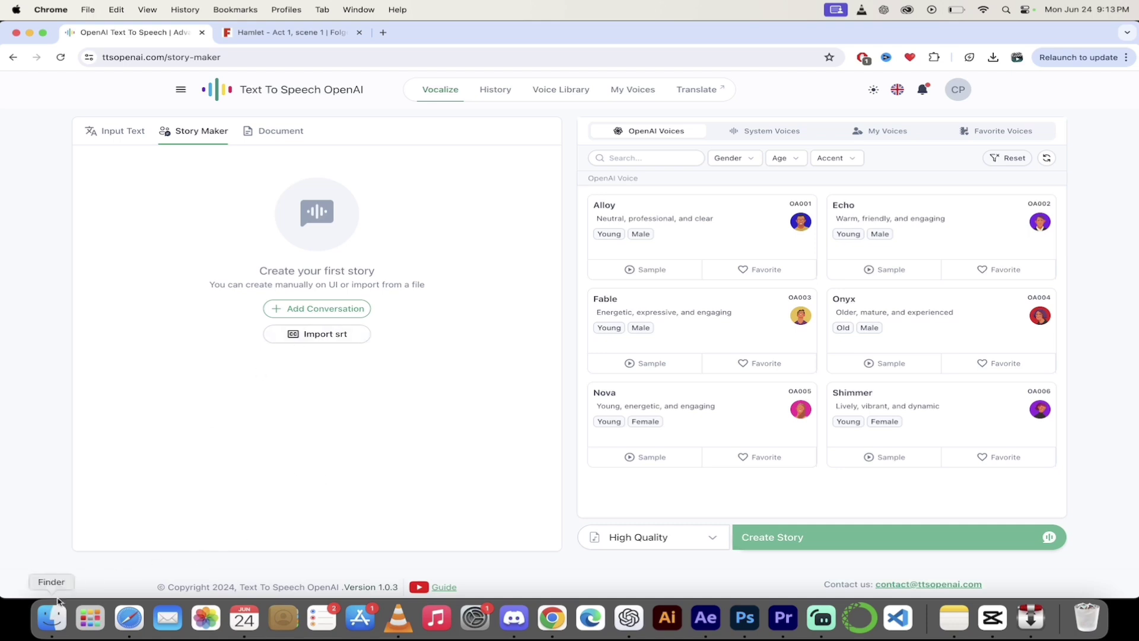
- Locate the Lethal Weapon subtitle file in the SRT folder and import it into the Story Maker as blocks
{"action": "left_click", "coordinate": [52, 620]}
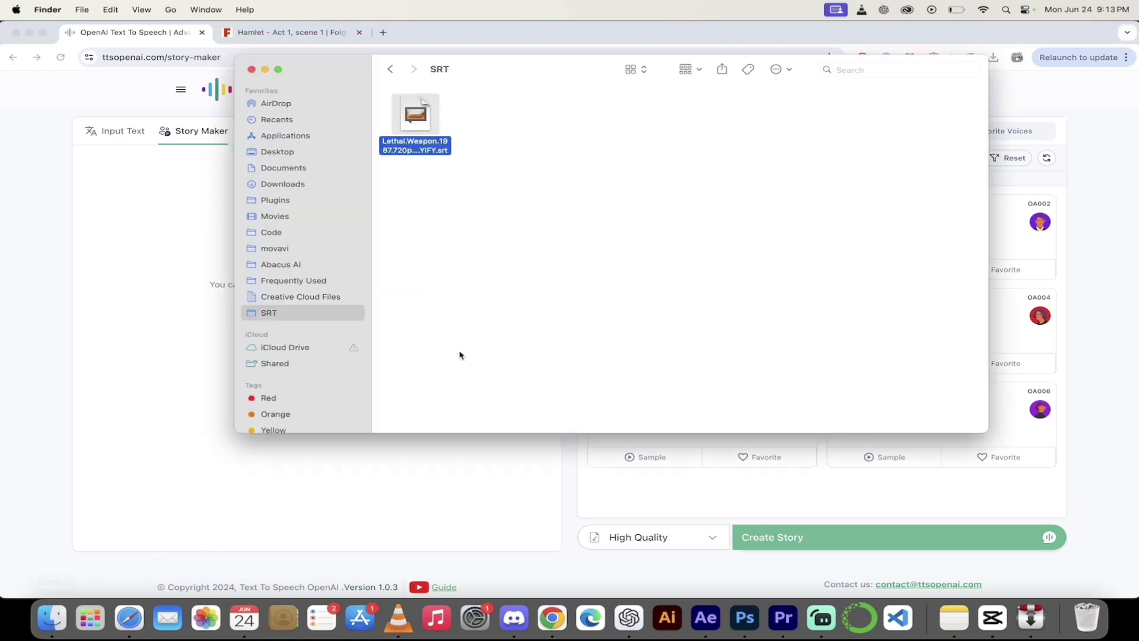
{"action": "left_click_drag", "start_coordinate": [417, 150], "coordinate": [455, 295]}
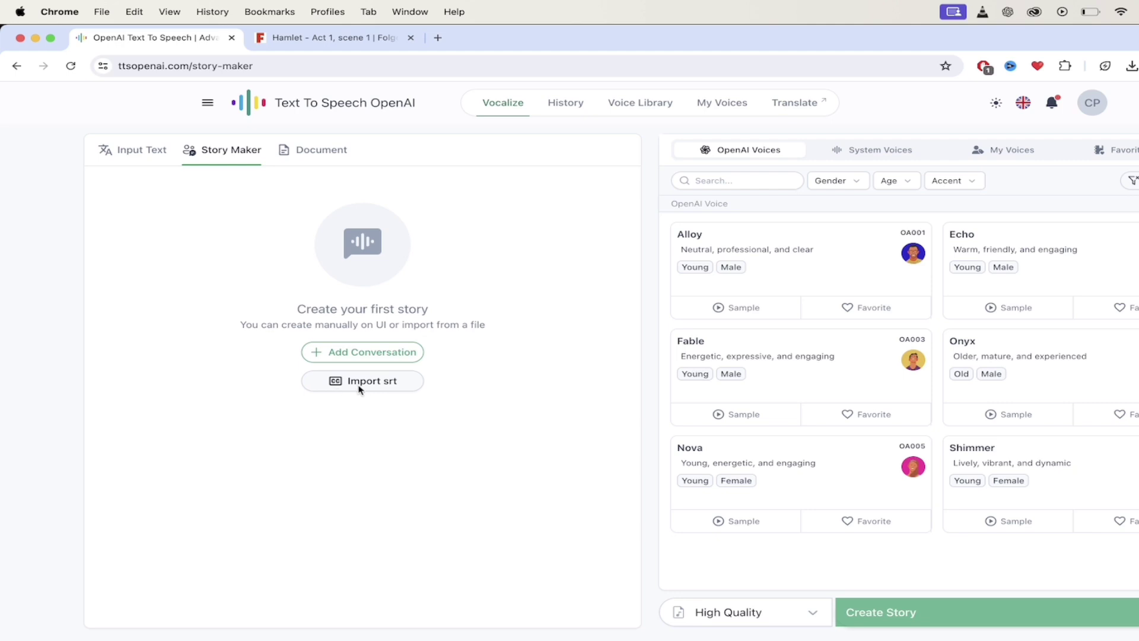
{"action": "left_click", "coordinate": [360, 382]}
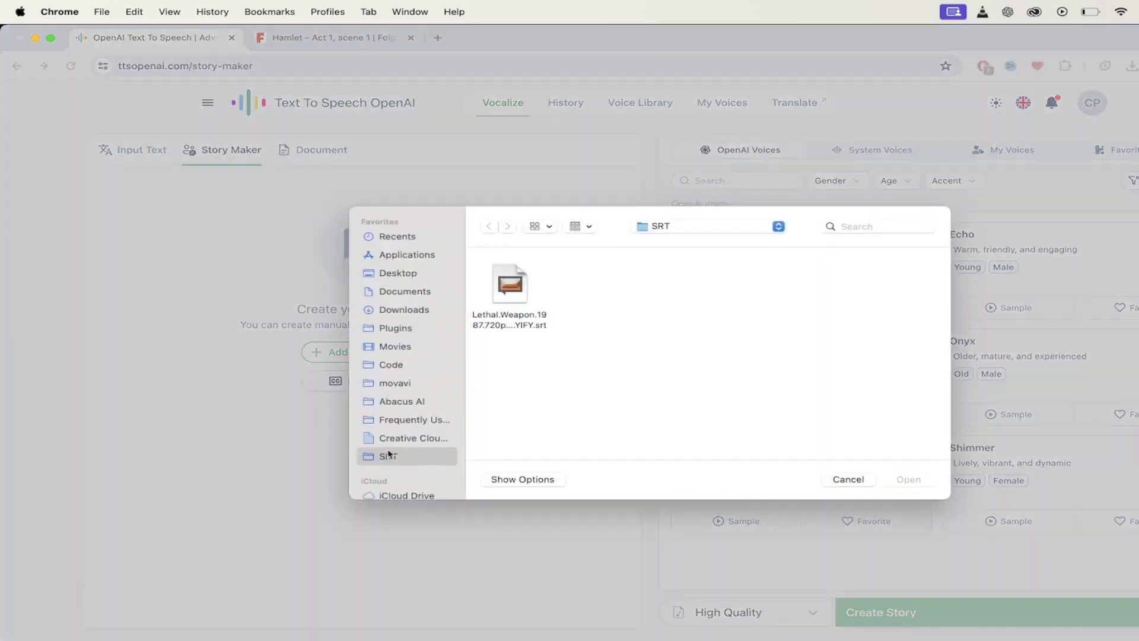
{"action": "left_click", "coordinate": [503, 323]}
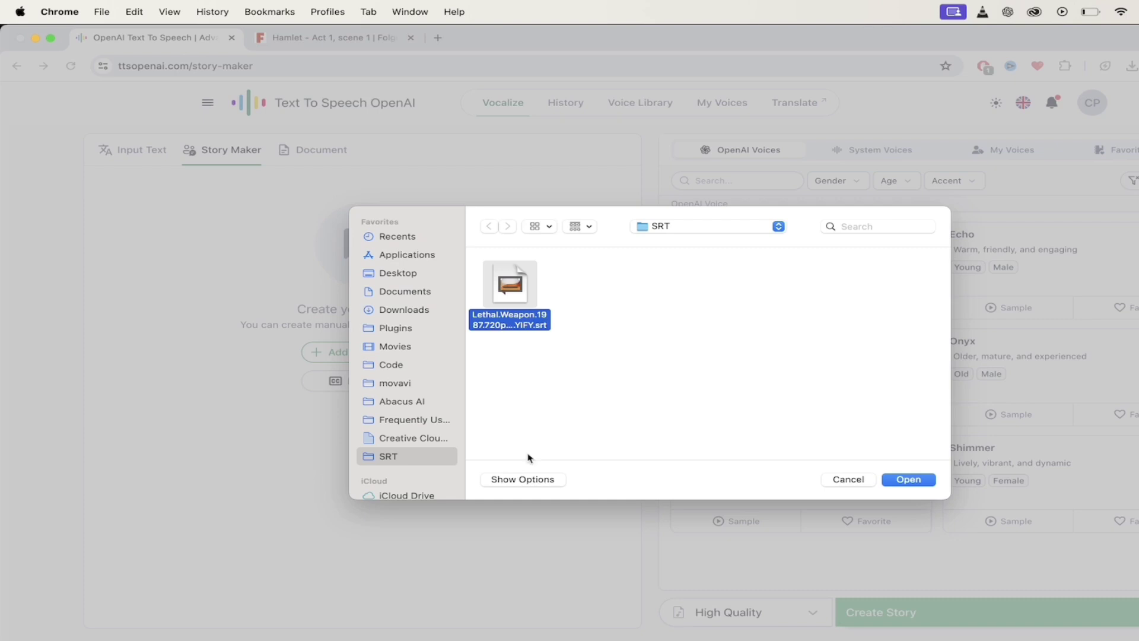
{"action": "left_click", "coordinate": [909, 479]}
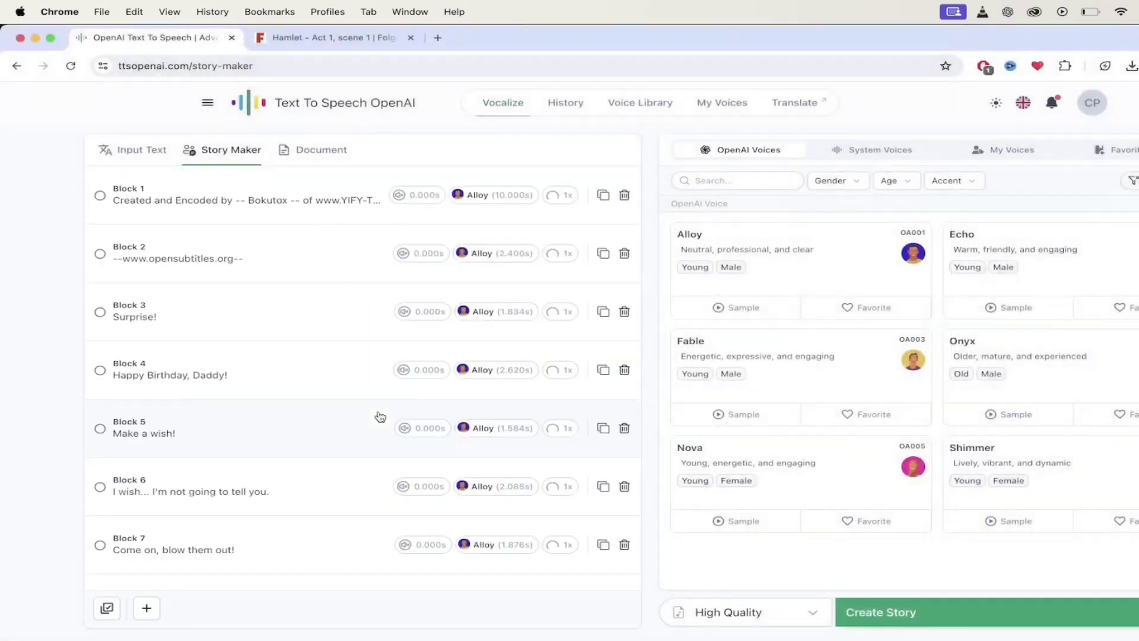
- Change the voice of Block 4, "Happy Birthday, Daddy!", to Nova
{"action": "scroll", "coordinate": [380, 416], "scroll_direction": "down", "scroll_amount": 2}
{"action": "scroll", "coordinate": [325, 359], "scroll_direction": "down", "scroll_amount": 1}
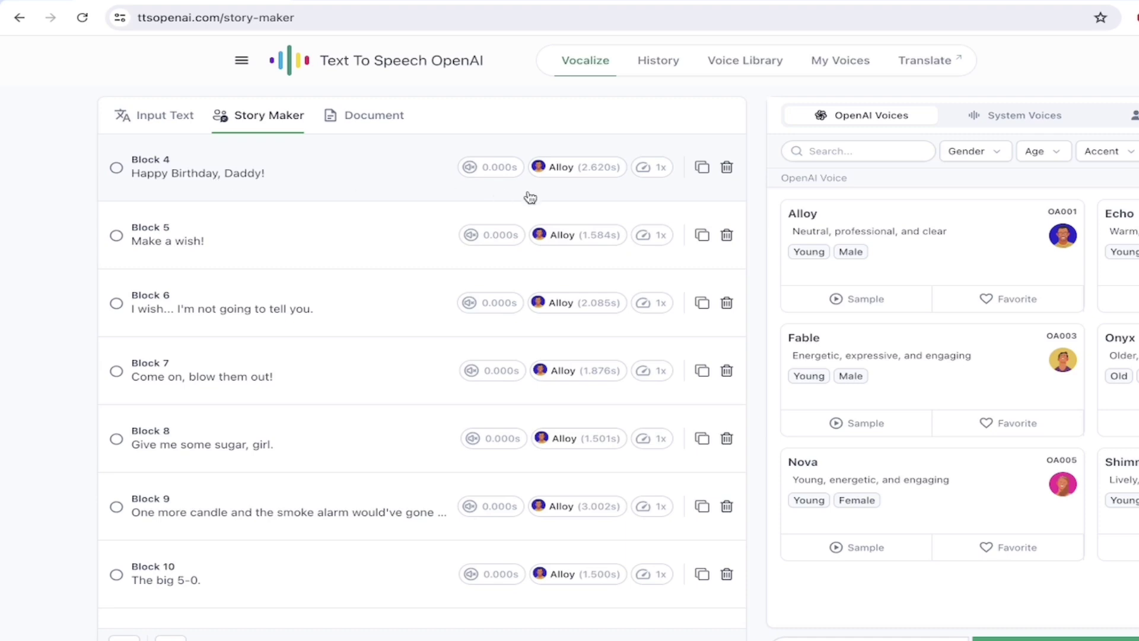
{"action": "left_click", "coordinate": [569, 174]}
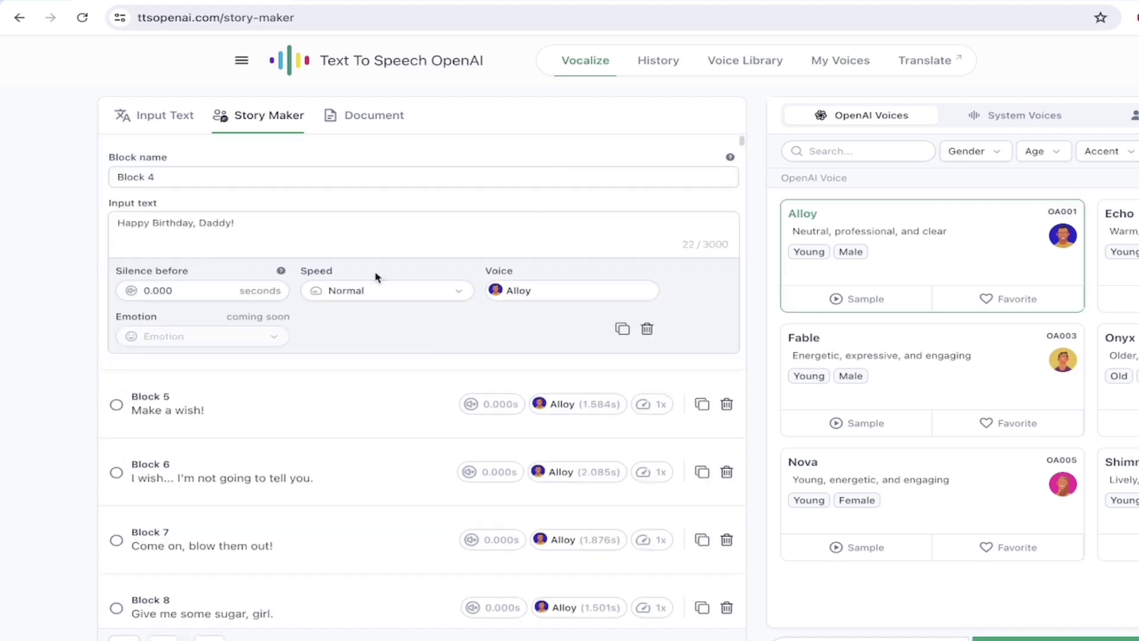
{"action": "left_click", "coordinate": [574, 295]}
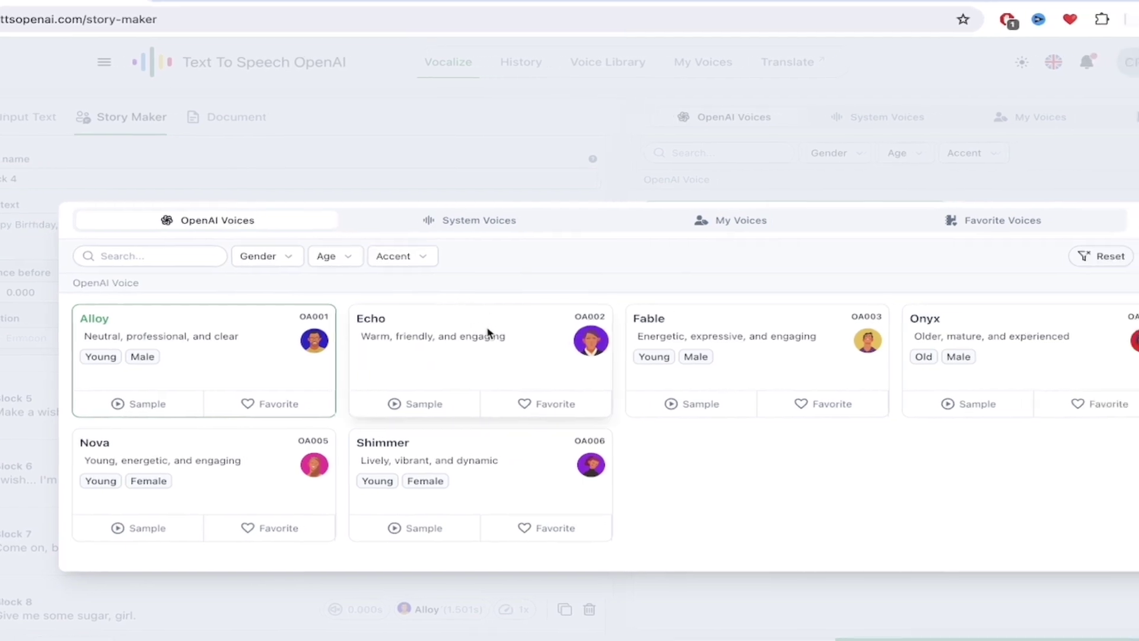
{"action": "left_click", "coordinate": [134, 448]}
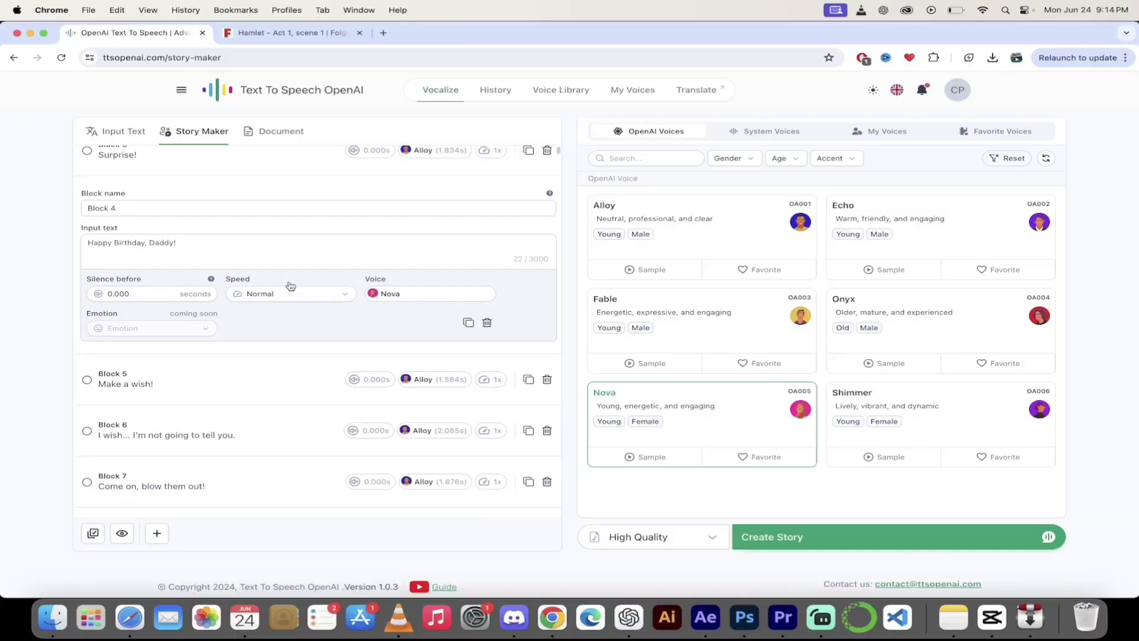
{"action": "scroll", "coordinate": [289, 282], "scroll_direction": "up", "scroll_amount": 2}
{"action": "scroll", "coordinate": [289, 281], "scroll_direction": "down", "scroll_amount": 1}
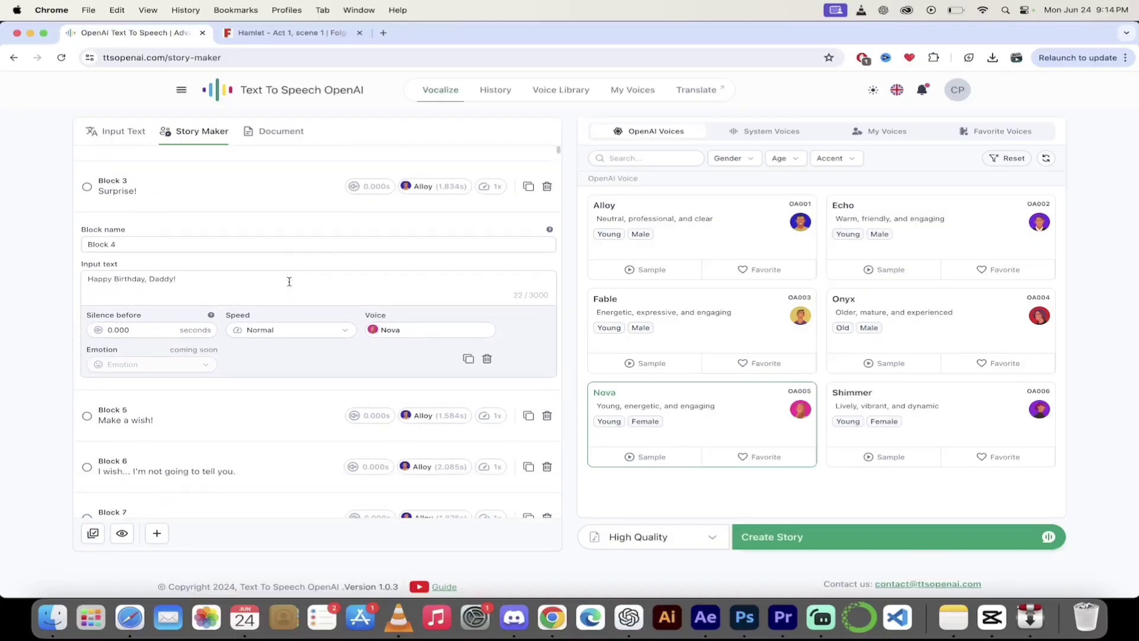
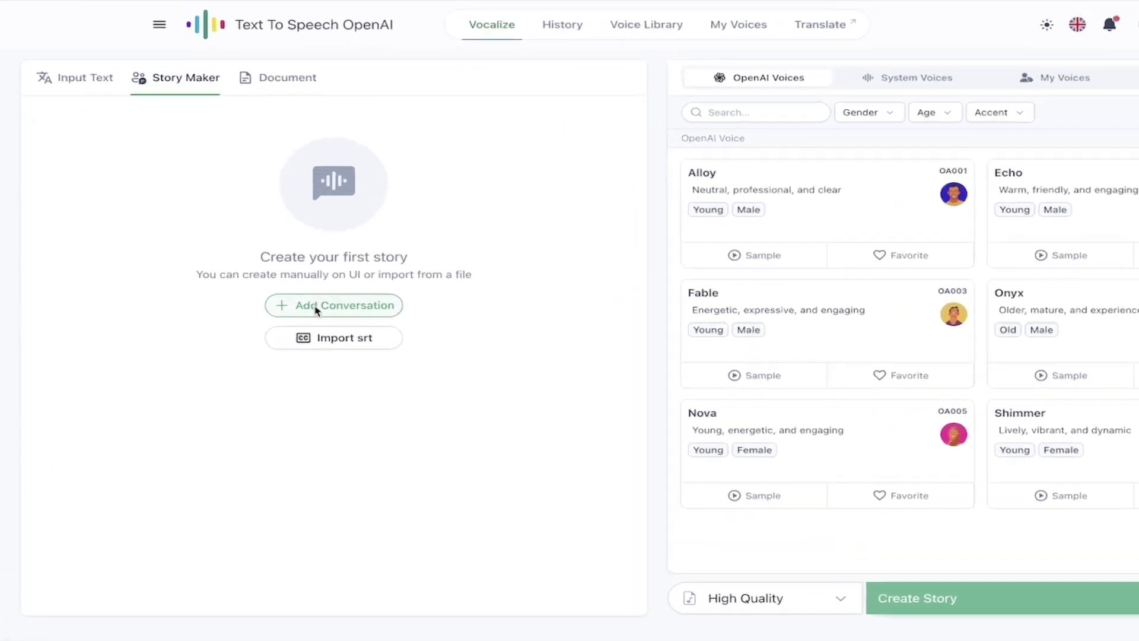
- Add a first conversation block in the empty story and copy Francisco's line "You come most carefully upon your hour." from the Hamlet page
{"action": "left_click", "coordinate": [315, 310]}
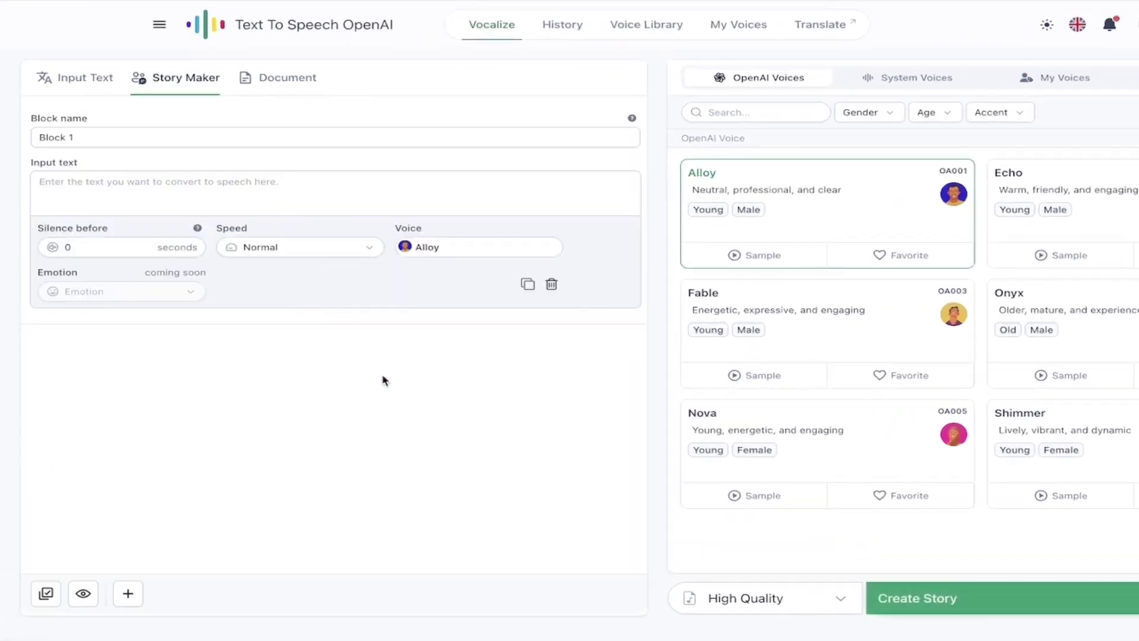
{"action": "left_click", "coordinate": [261, 190]}
{"action": "key", "text": "ctrl+Tab"}
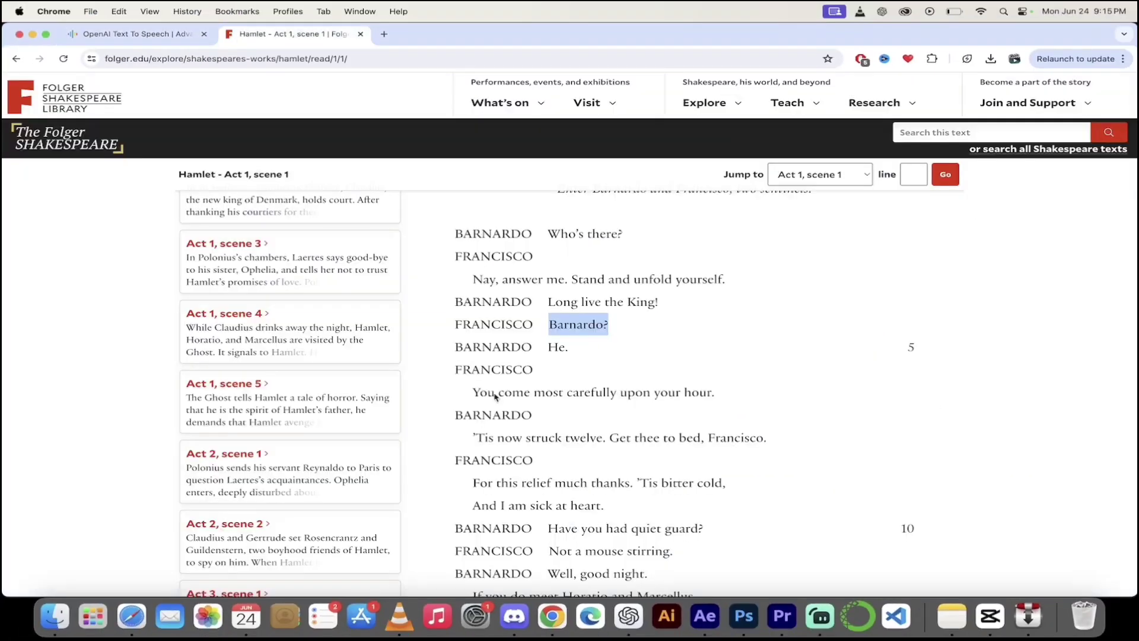
{"action": "scroll", "coordinate": [496, 396], "scroll_direction": "down", "scroll_amount": 4}
{"action": "scroll", "coordinate": [487, 321], "scroll_direction": "up", "scroll_amount": 2}
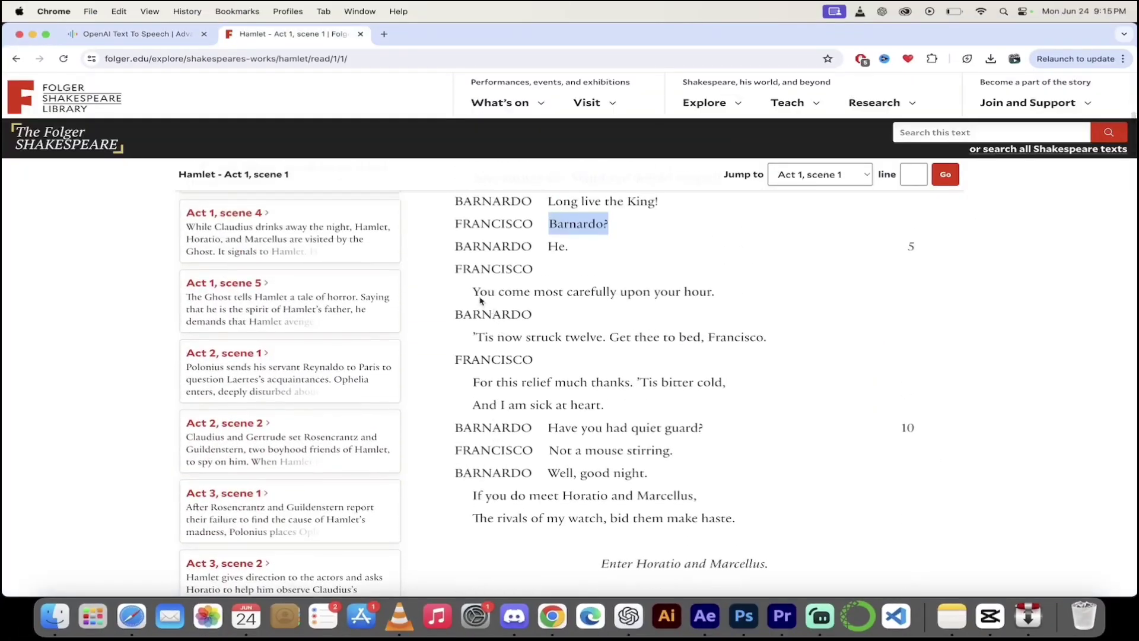
{"action": "left_click_drag", "start_coordinate": [472, 292], "coordinate": [718, 292]}
{"action": "key", "text": "ctrl+c"}
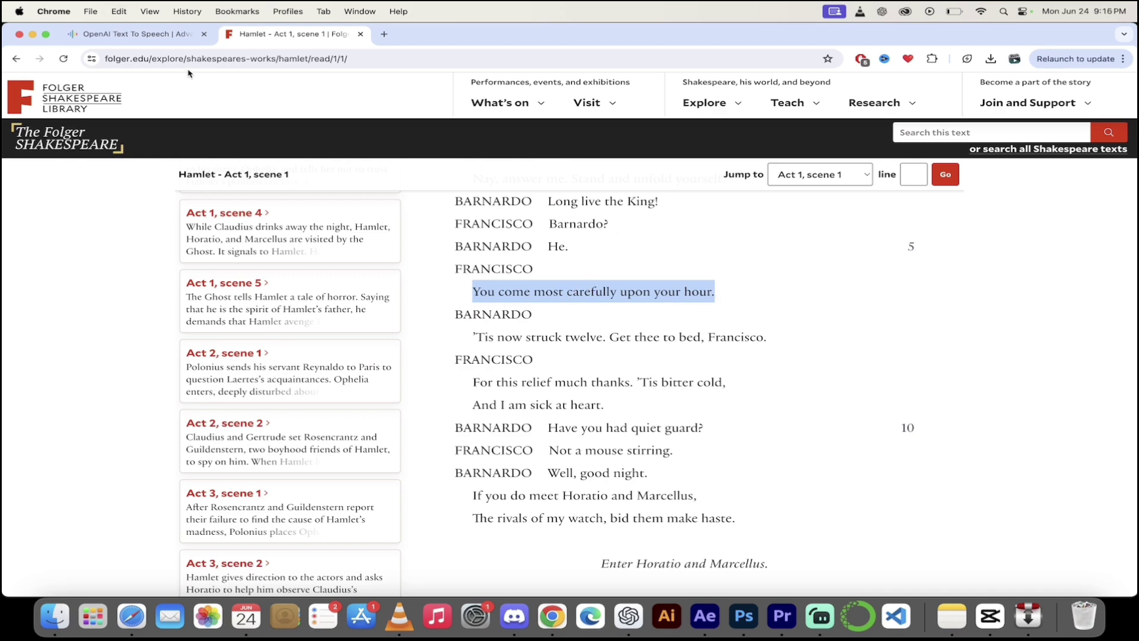
- Name the first block Francisco and paste the copied Hamlet line as its input text
{"action": "left_click", "coordinate": [178, 34]}
{"action": "triple_click", "coordinate": [138, 175]}
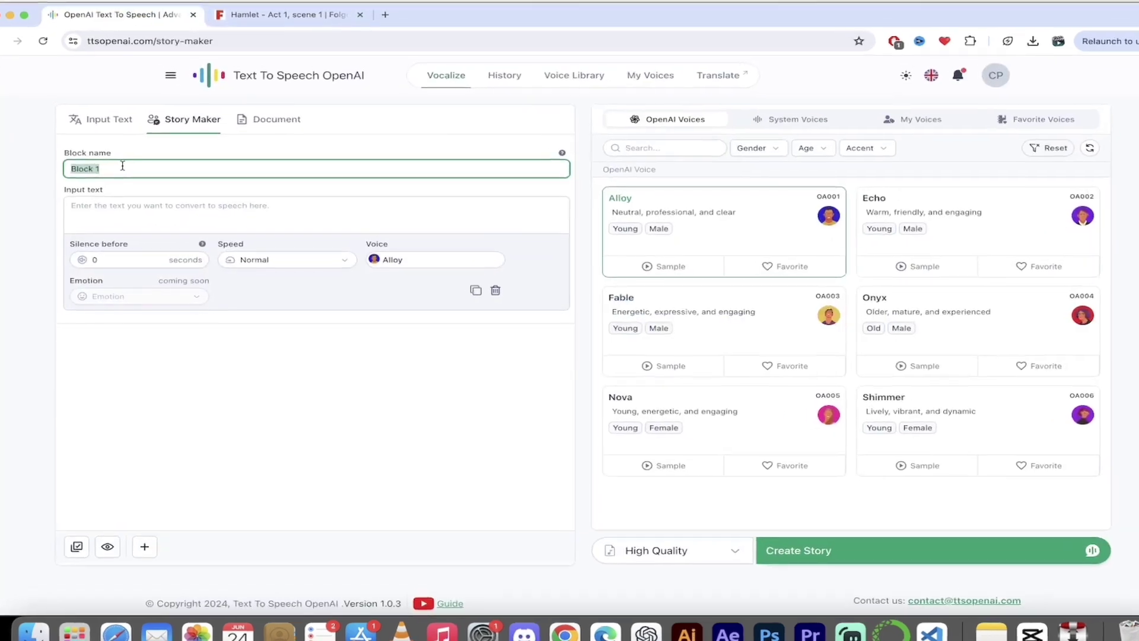
{"action": "type", "text": "Francisco"}
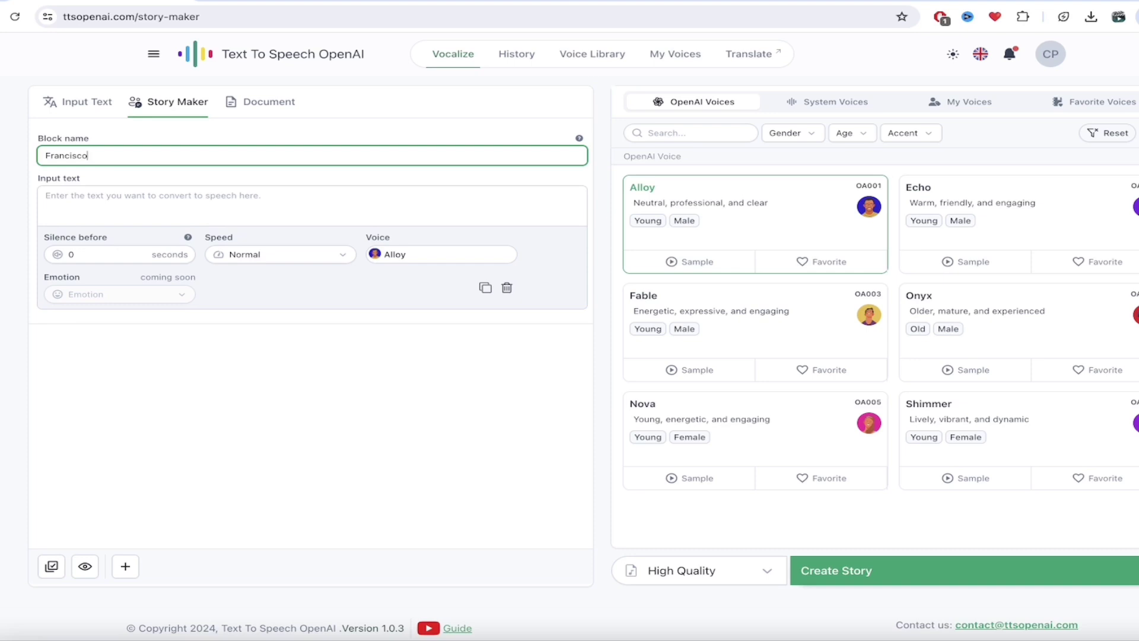
{"action": "left_click", "coordinate": [94, 203]}
{"action": "key", "text": "ctrl+v"}
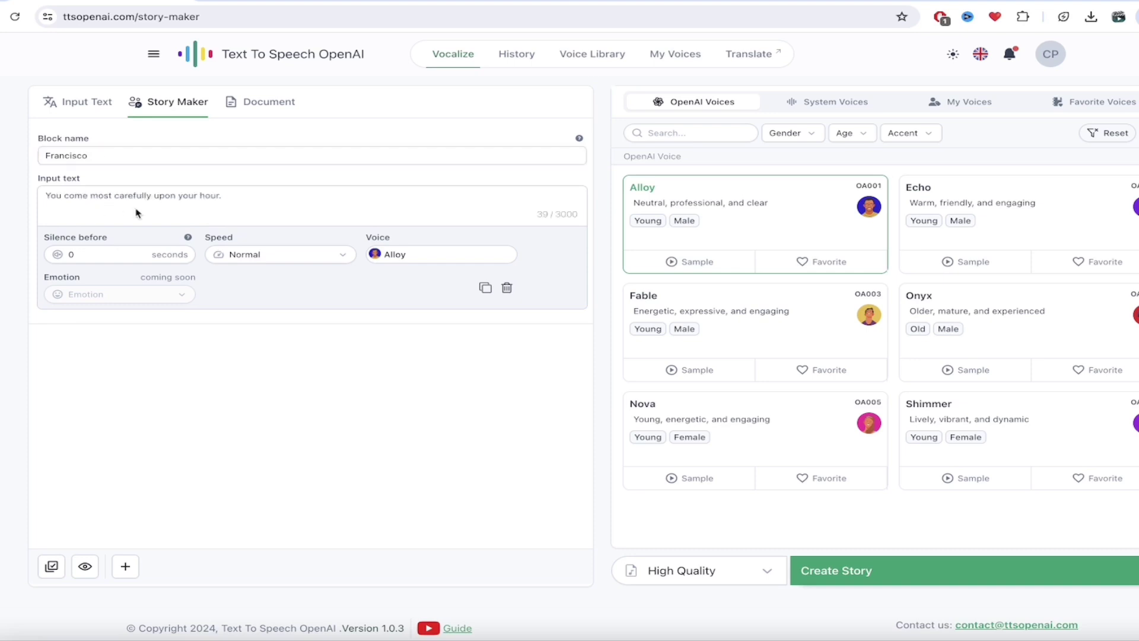
{"action": "left_click", "coordinate": [118, 255]}
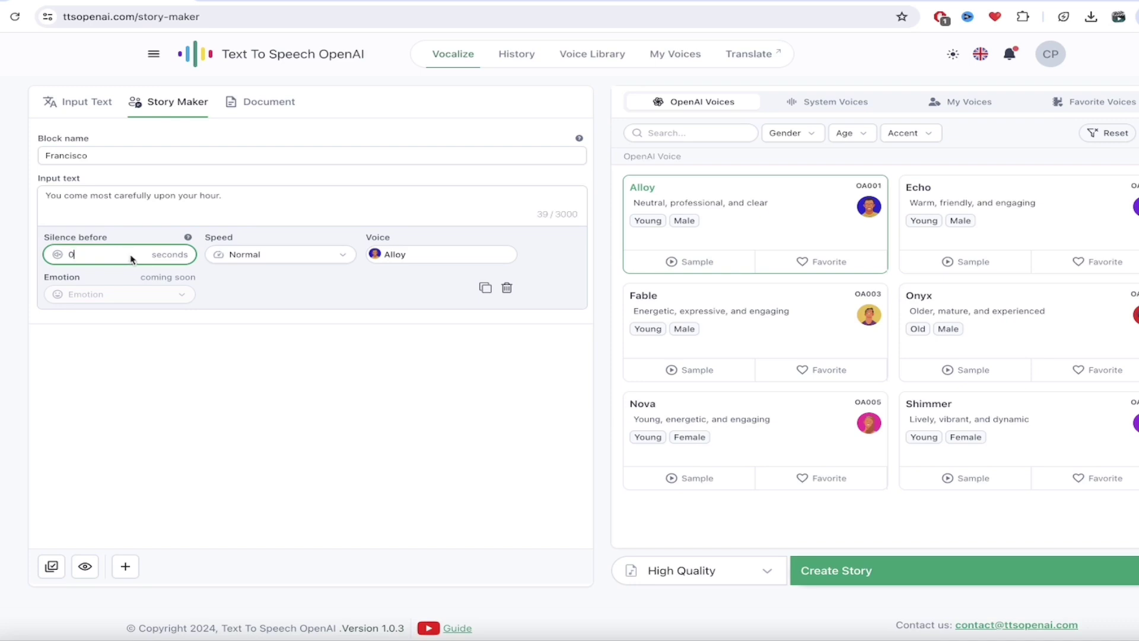
- Open the voice selection for the Francisco block and look through the System Voices and their accents
{"action": "left_click", "coordinate": [440, 257]}
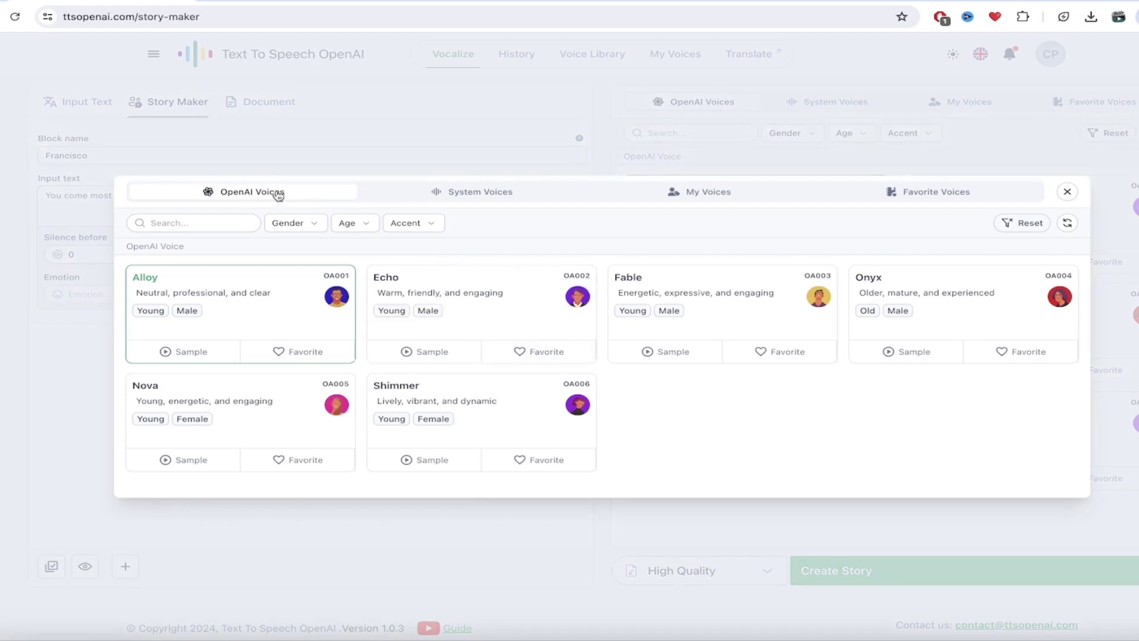
{"action": "left_click", "coordinate": [487, 196]}
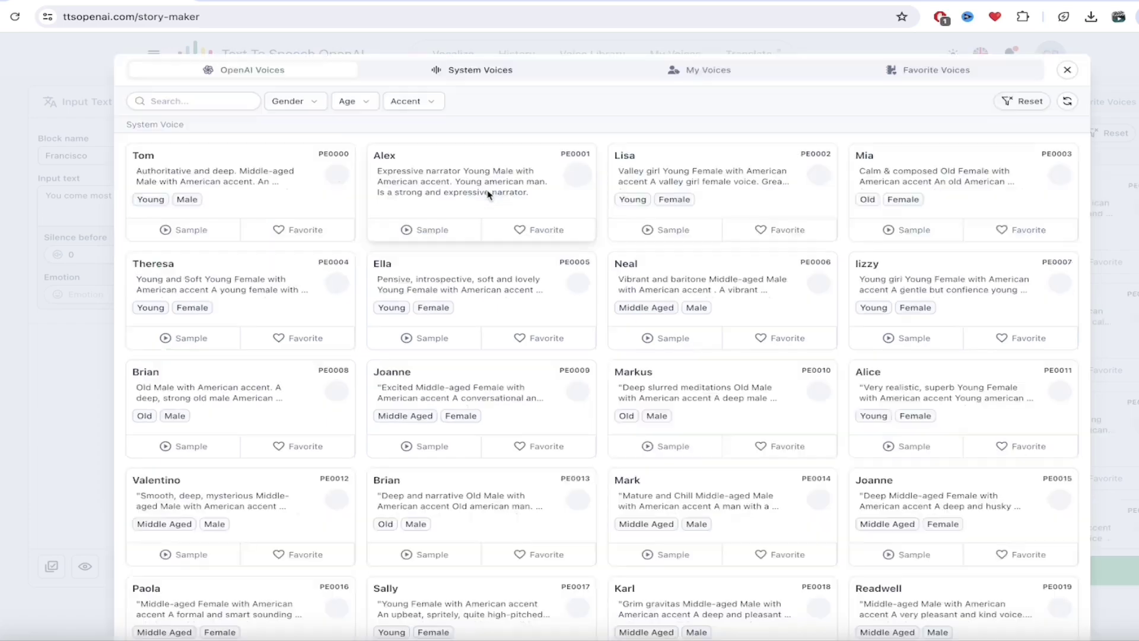
{"action": "scroll", "coordinate": [655, 372], "scroll_direction": "down", "scroll_amount": 2}
{"action": "scroll", "coordinate": [655, 373], "scroll_direction": "down", "scroll_amount": 8}
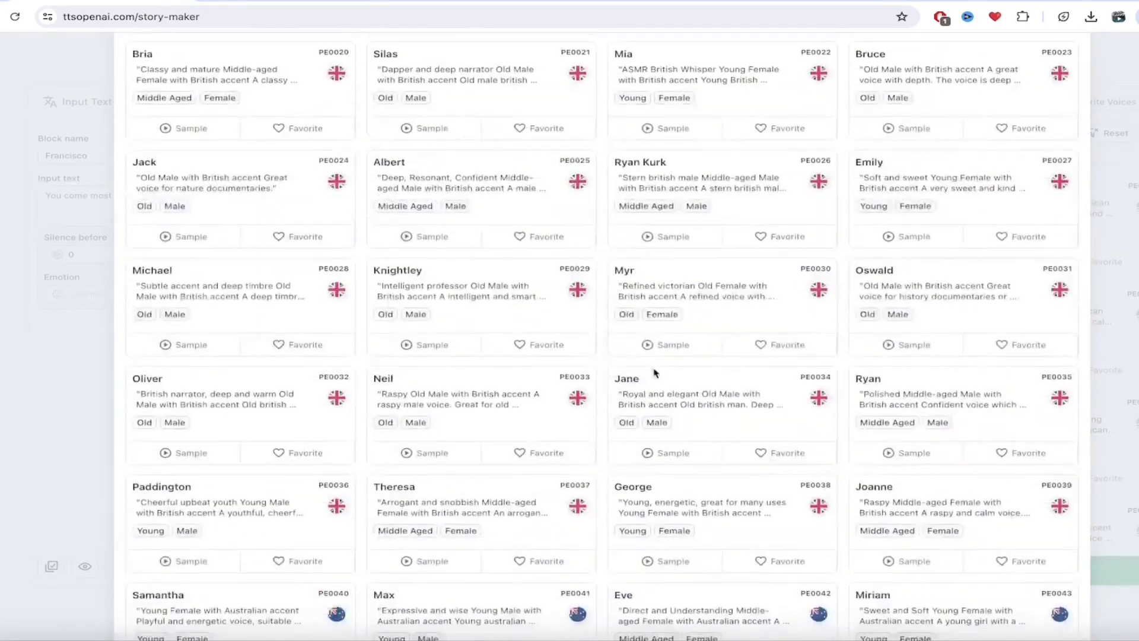
{"action": "scroll", "coordinate": [655, 373], "scroll_direction": "down", "scroll_amount": 4}
{"action": "scroll", "coordinate": [655, 372], "scroll_direction": "up", "scroll_amount": 10}
{"action": "scroll", "coordinate": [655, 373], "scroll_direction": "down", "scroll_amount": 20}
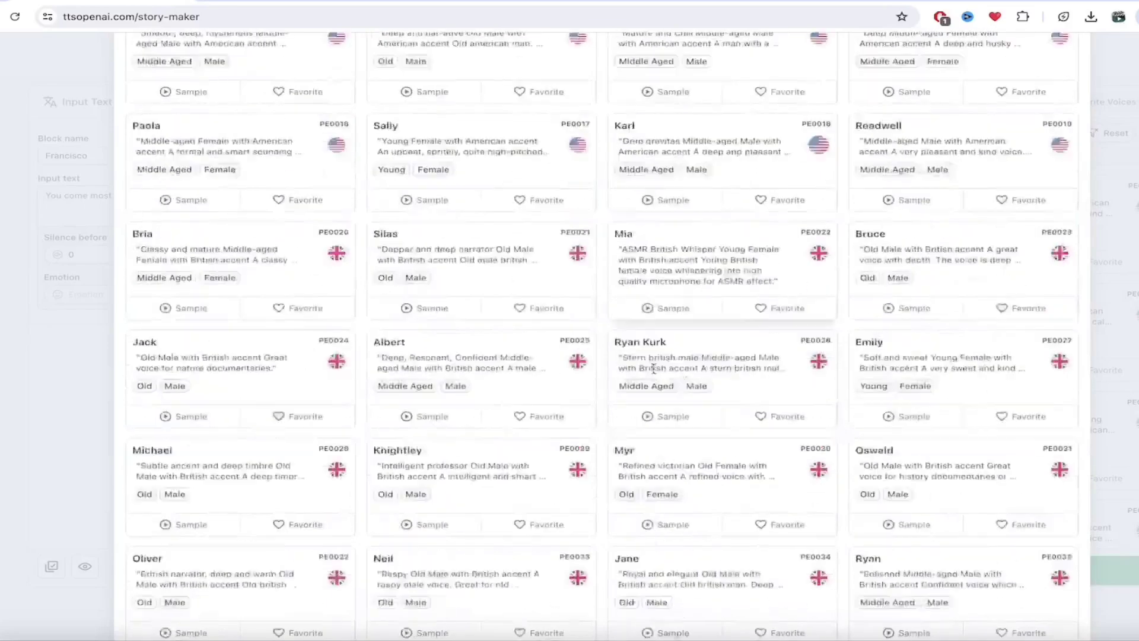
{"action": "scroll", "coordinate": [655, 372], "scroll_direction": "down", "scroll_amount": 15}
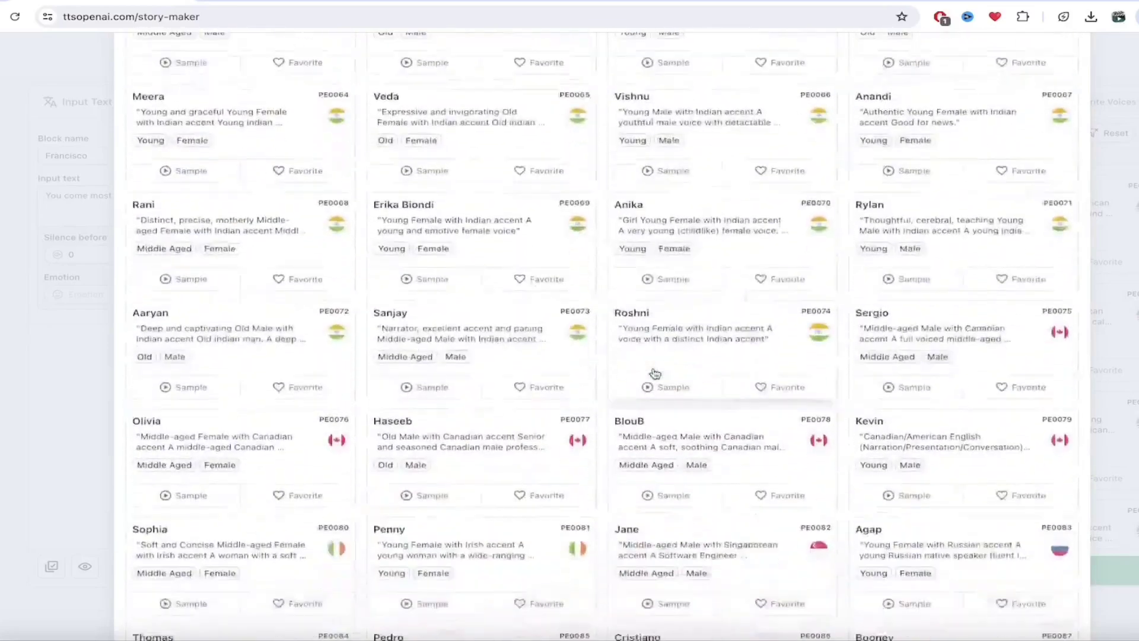
{"action": "scroll", "coordinate": [655, 372], "scroll_direction": "down", "scroll_amount": 6}
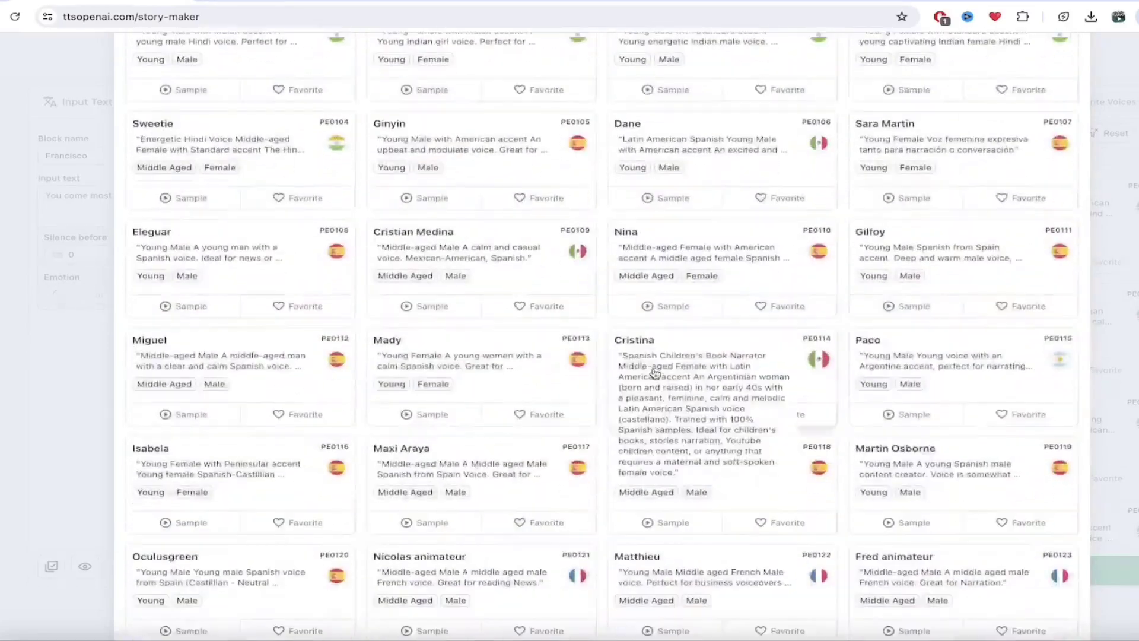
{"action": "scroll", "coordinate": [655, 373], "scroll_direction": "up", "scroll_amount": 20}
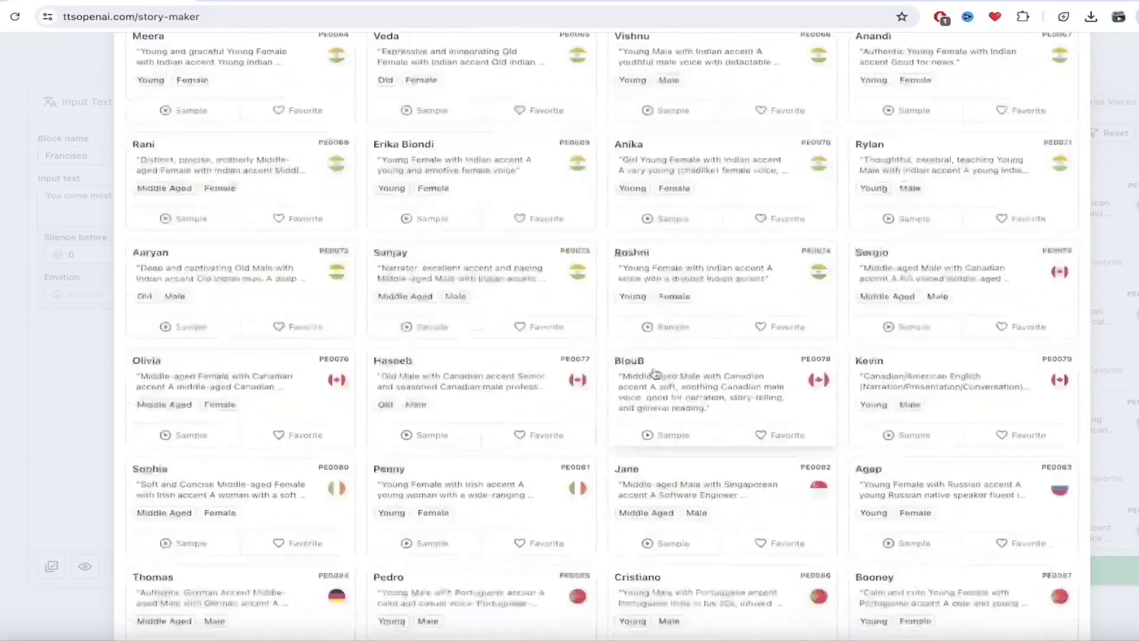
{"action": "scroll", "coordinate": [655, 373], "scroll_direction": "up", "scroll_amount": 10}
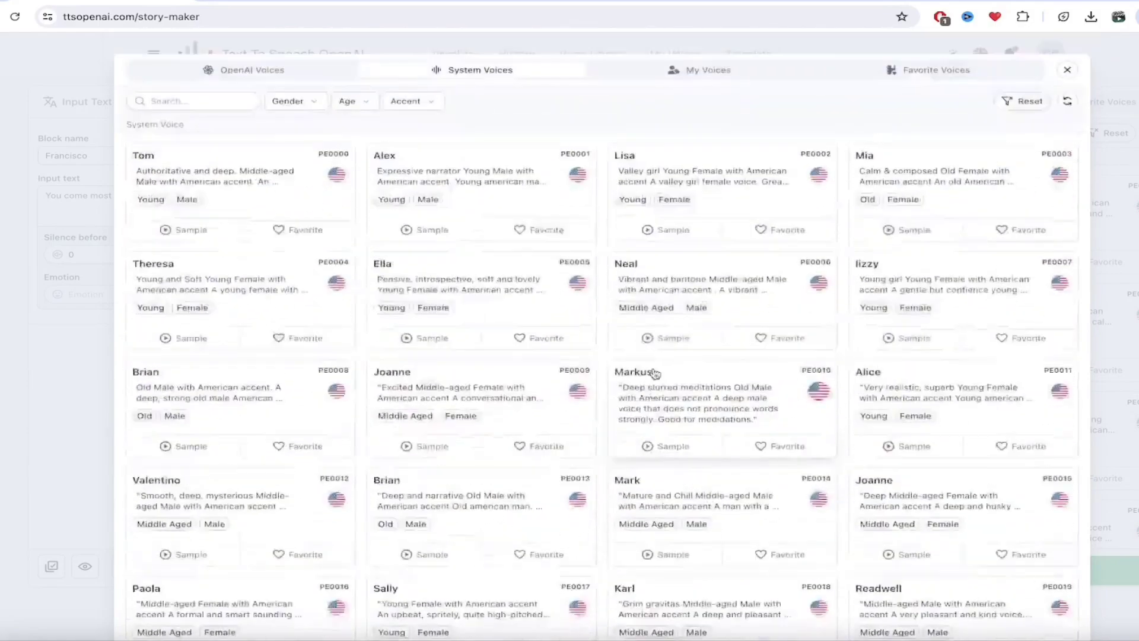
- Sample the system voice Tom, then add it to the favorites and assign it to the Francisco block
{"action": "left_click", "coordinate": [165, 233]}
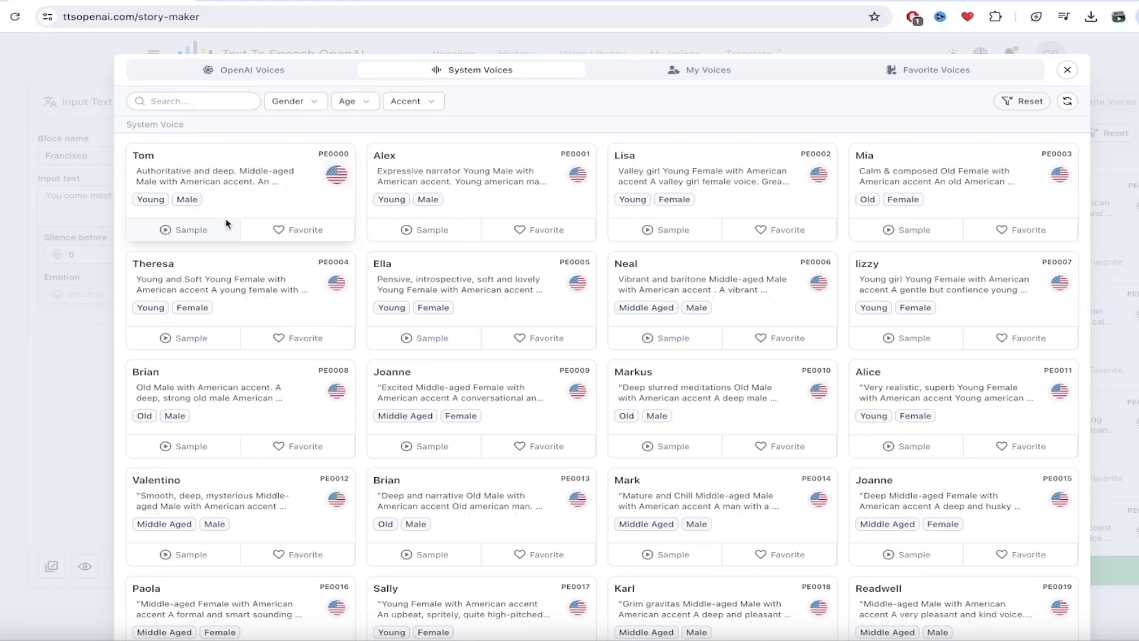
{"action": "left_click", "coordinate": [281, 230]}
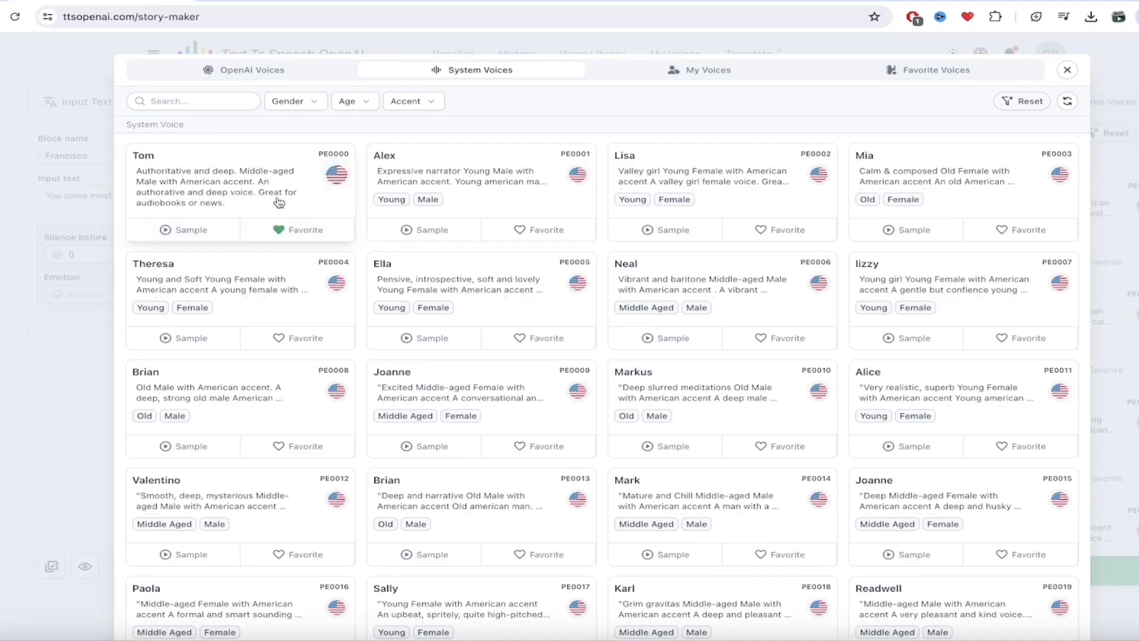
{"action": "left_click", "coordinate": [225, 184]}
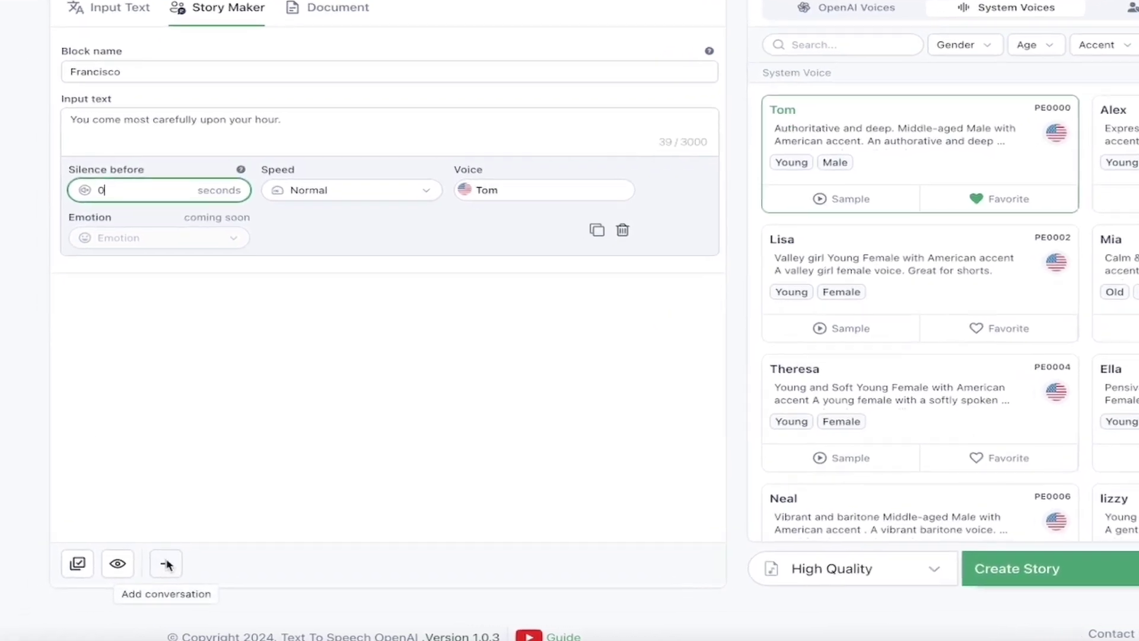
- Add a second block named Barnardo and copy his line "'Tis now struck twelve. Get thee to bed, Francisco." from the Hamlet page
{"action": "left_click", "coordinate": [166, 564]}
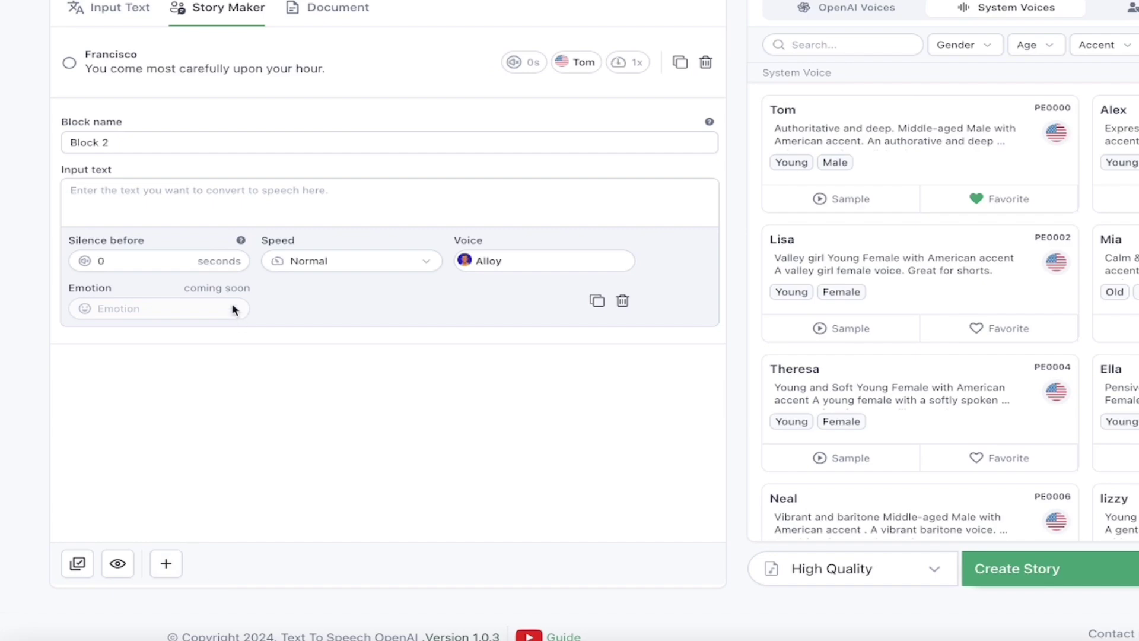
{"action": "left_click", "coordinate": [233, 205]}
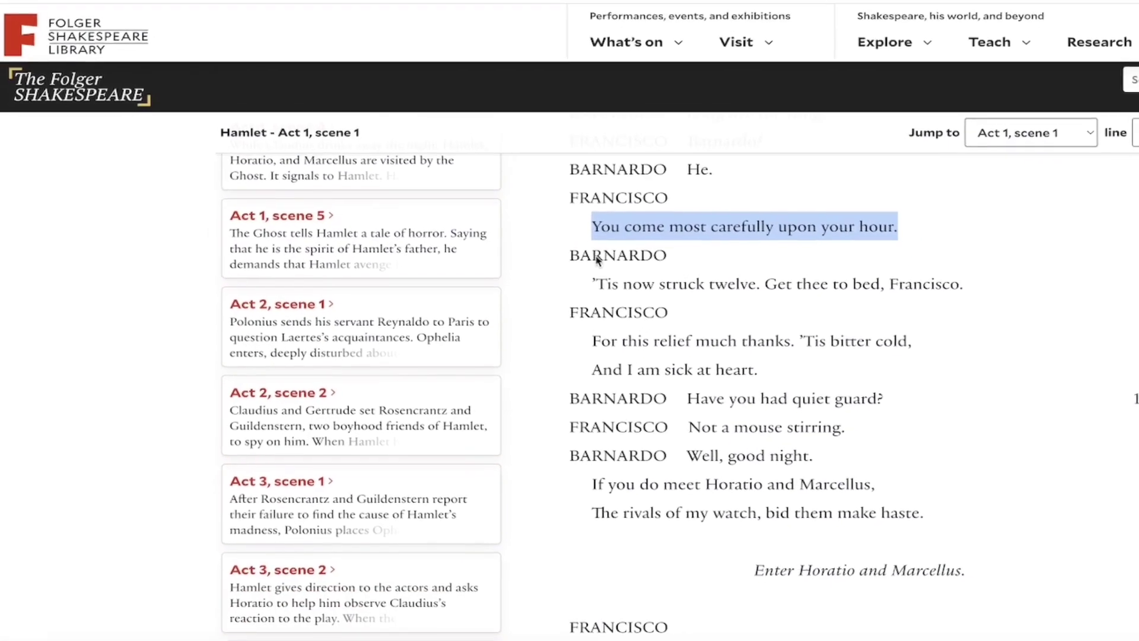
{"action": "left_click_drag", "start_coordinate": [593, 283], "coordinate": [973, 290]}
{"action": "key", "text": "ctrl+c"}
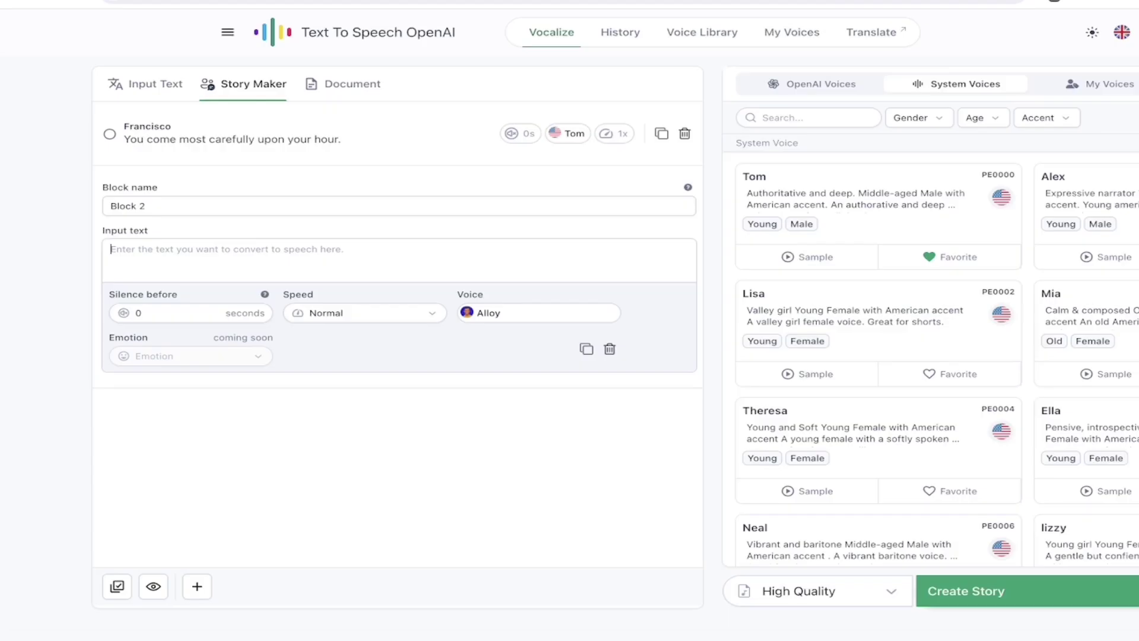
{"action": "triple_click", "coordinate": [168, 201]}
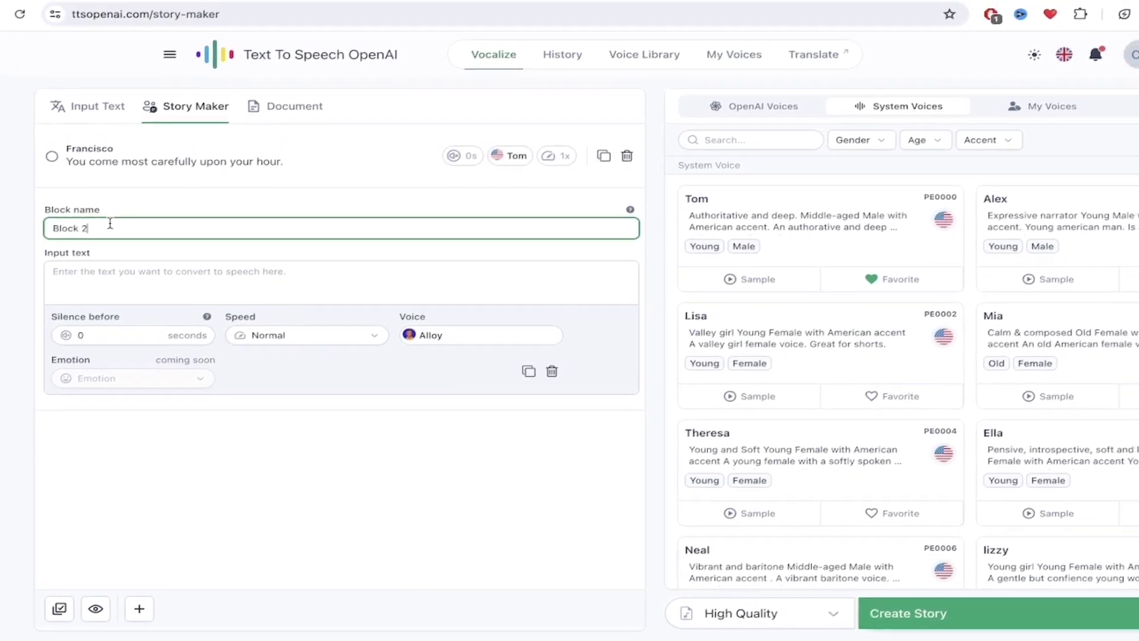
{"action": "type", "text": "Barnardo"}
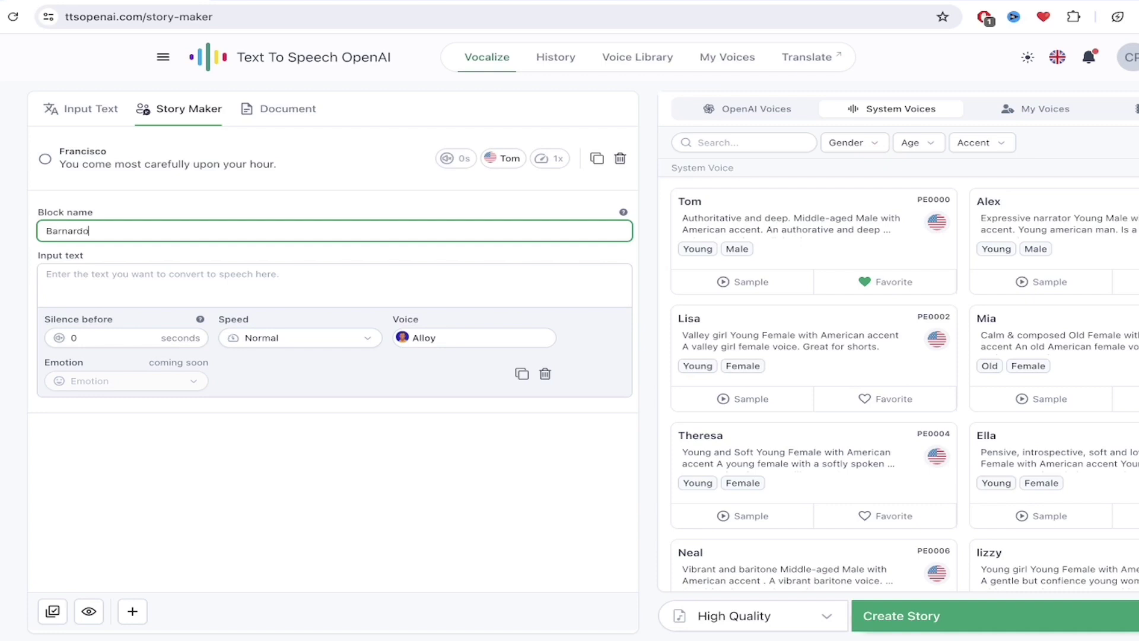
- Paste the copied line into Barnardo's input text and add the missing apostrophe so it starts with "'Tis"
{"action": "left_click", "coordinate": [139, 276]}
{"action": "key", "text": "ctrl+v"}
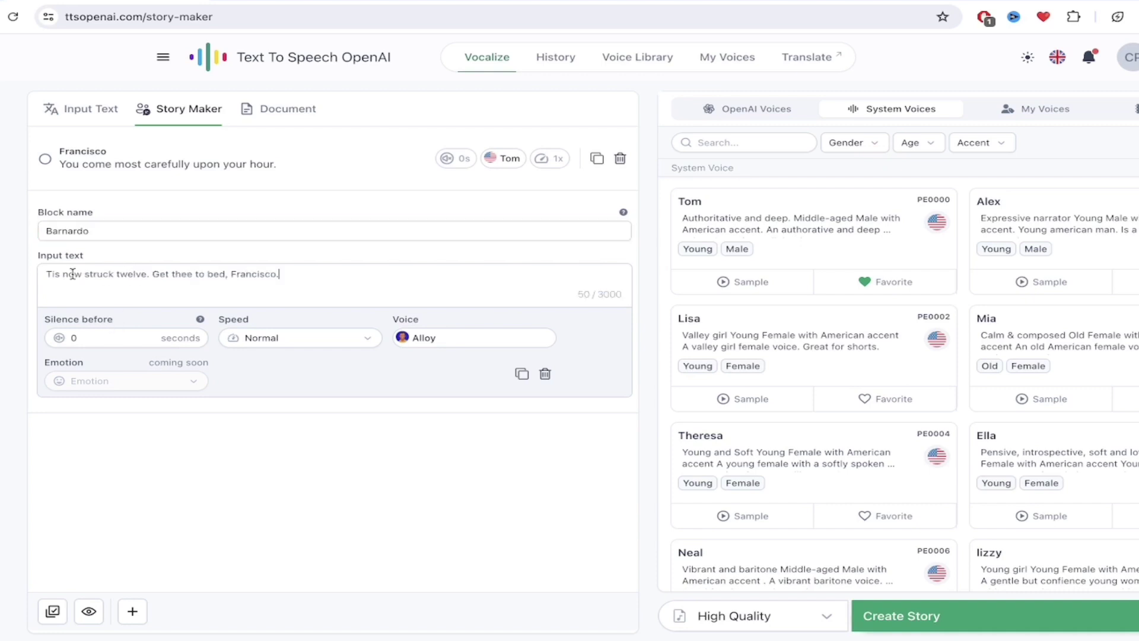
{"action": "left_click", "coordinate": [48, 273]}
{"action": "type", "text": "'"}
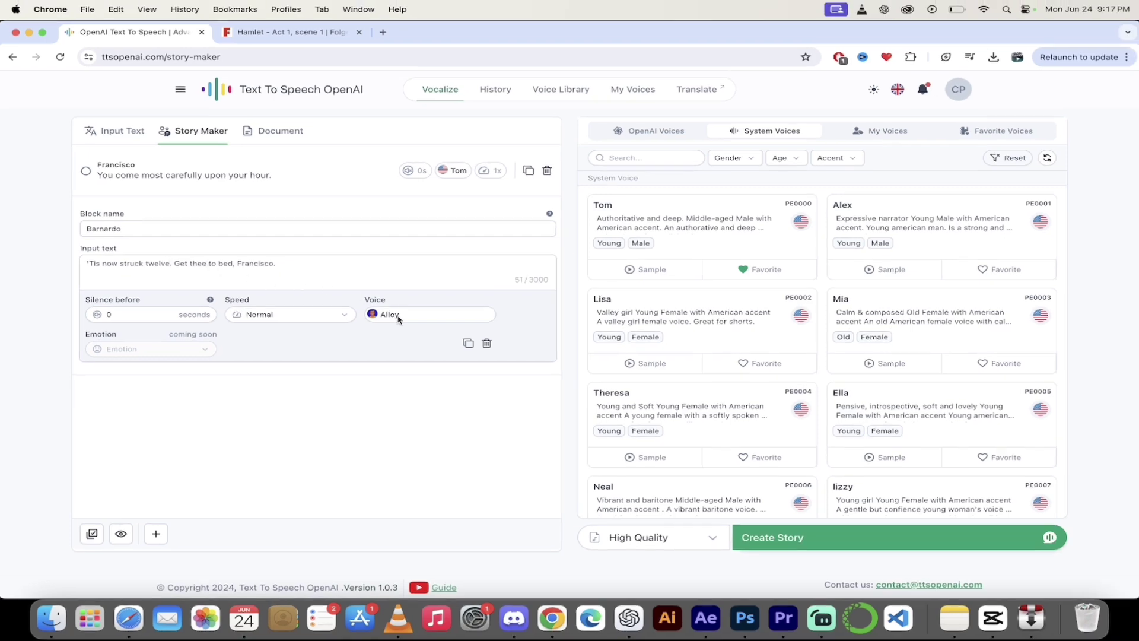
- Browse the favorite and system voices, sample Neal, and assign that voice to the Barnardo block
{"action": "left_click", "coordinate": [397, 314]}
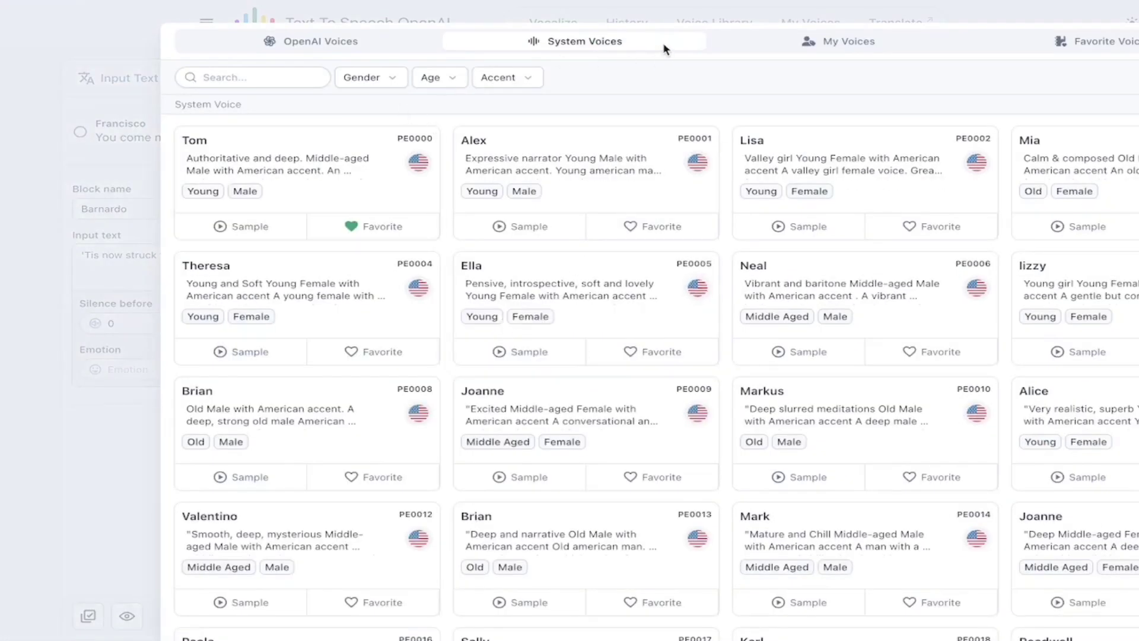
{"action": "left_click", "coordinate": [1117, 47]}
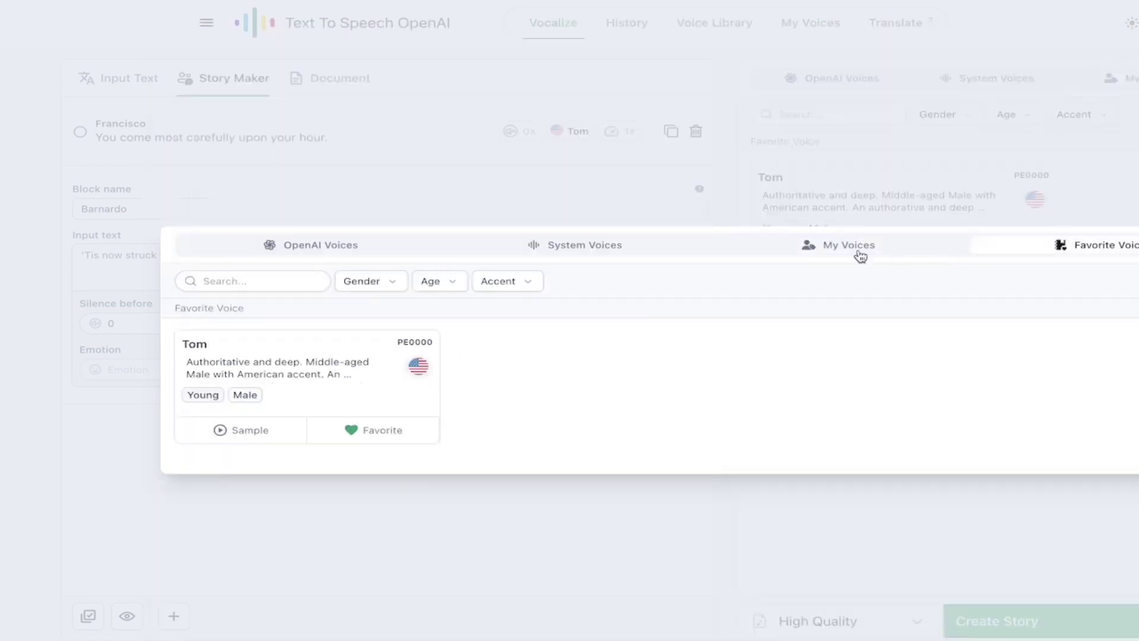
{"action": "left_click", "coordinate": [598, 252]}
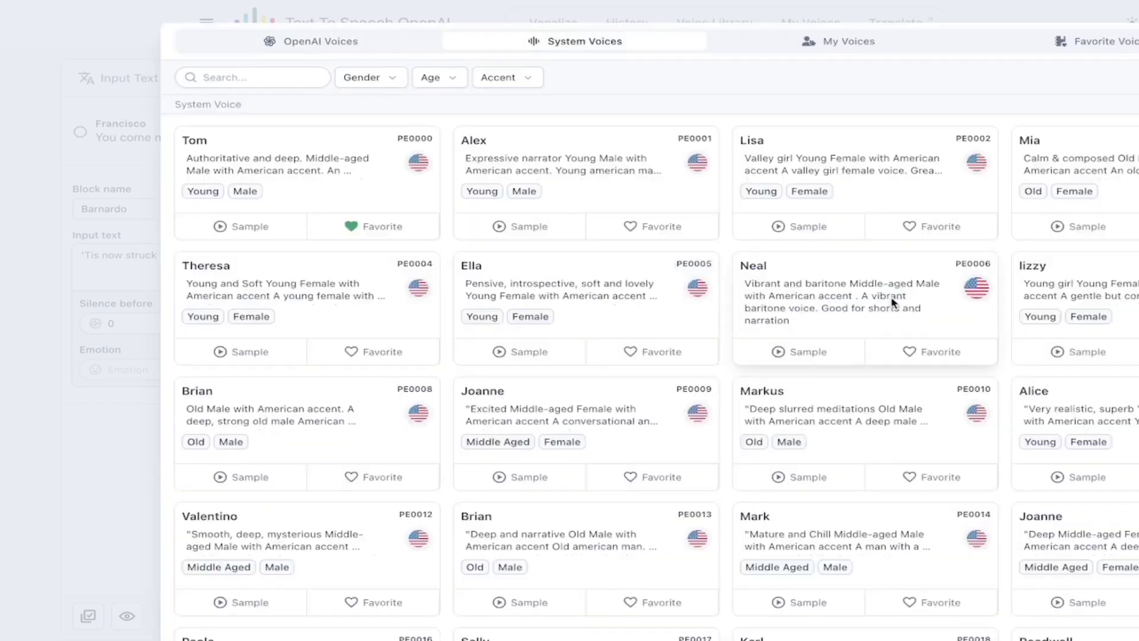
{"action": "scroll", "coordinate": [899, 295], "scroll_direction": "down", "scroll_amount": 1}
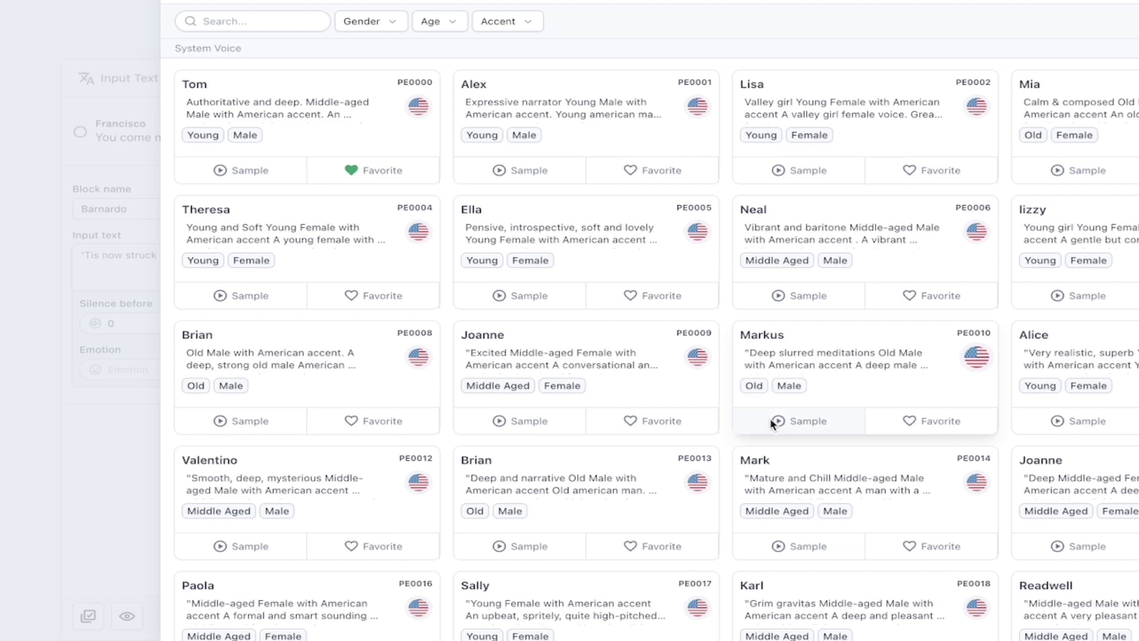
{"action": "left_click", "coordinate": [778, 298]}
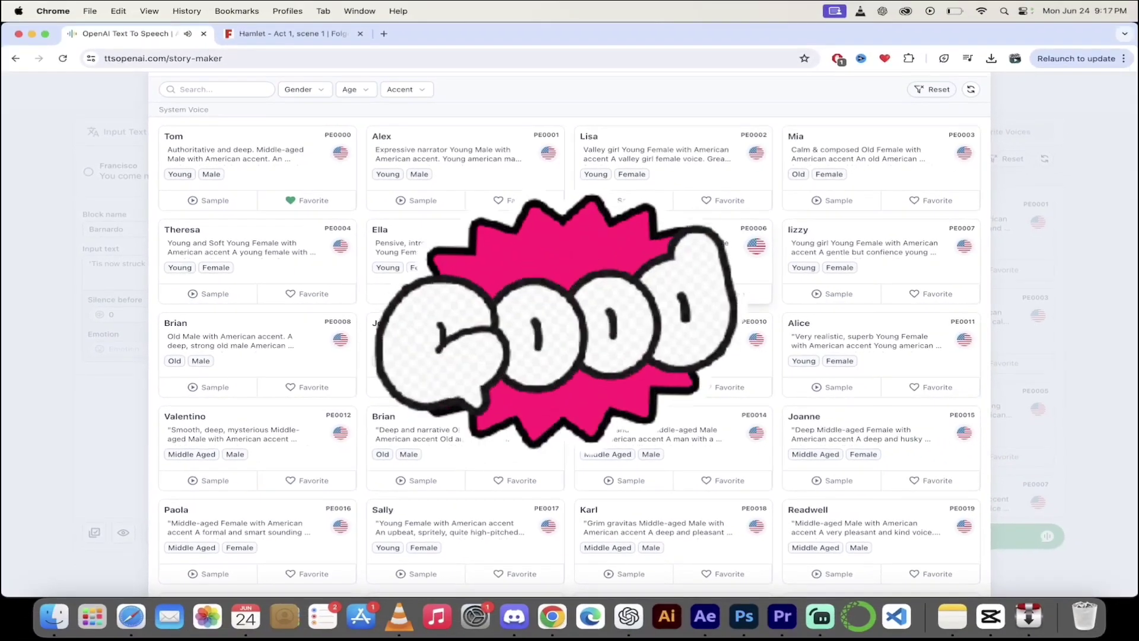
{"action": "left_click", "coordinate": [674, 261]}
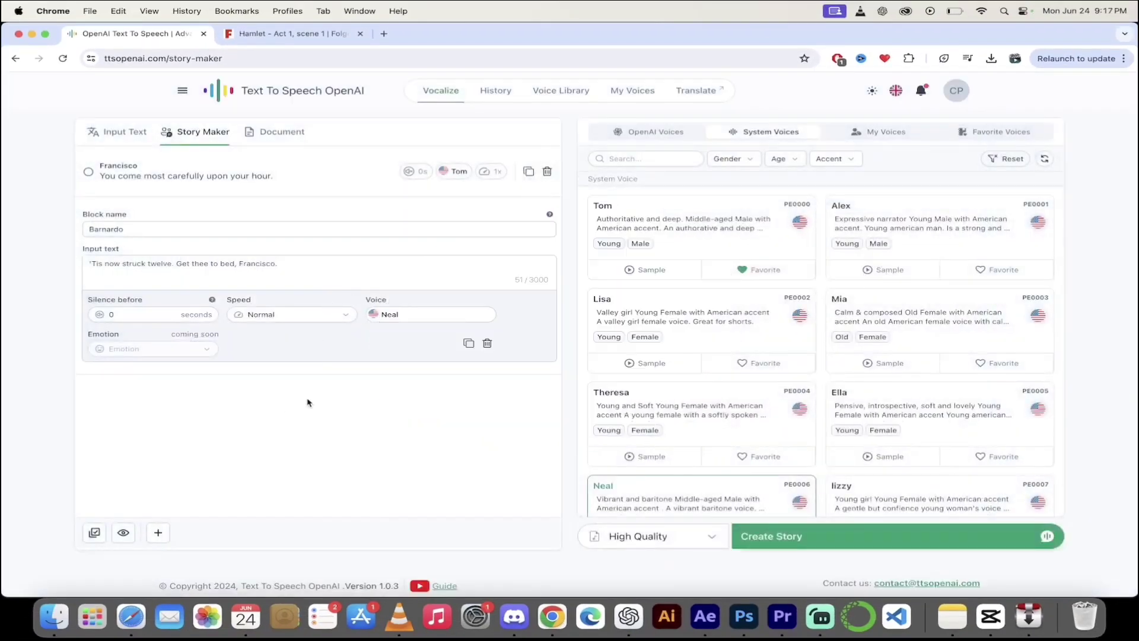
- Set the silence before the Barnardo block to 1 second
{"action": "double_click", "coordinate": [118, 315]}
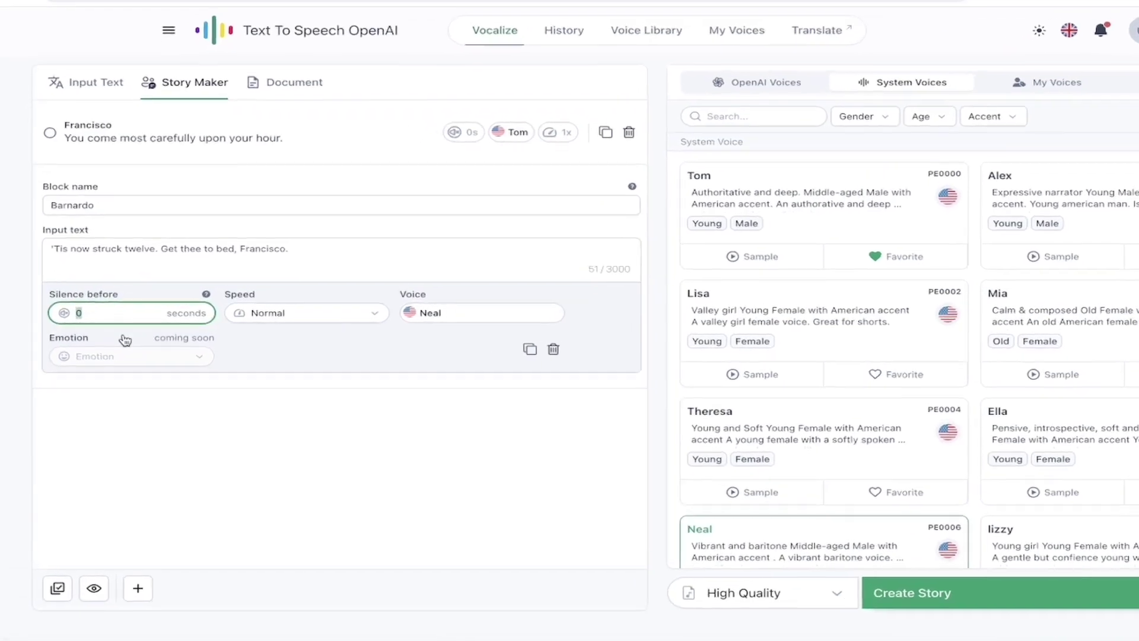
{"action": "type", "text": "1"}
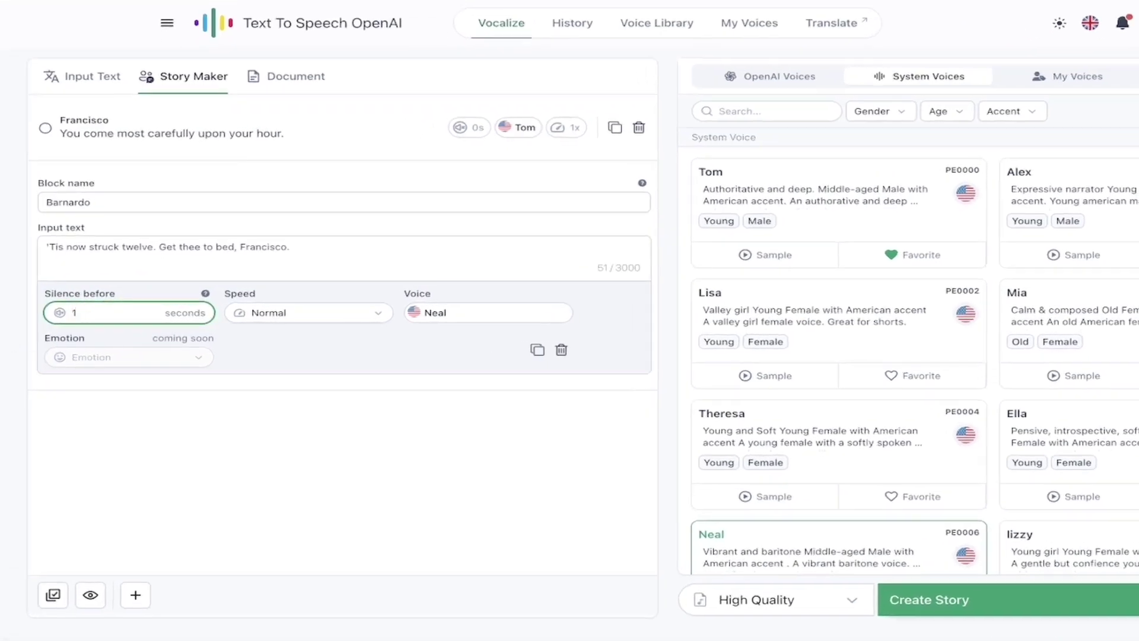
{"action": "left_click", "coordinate": [68, 332]}
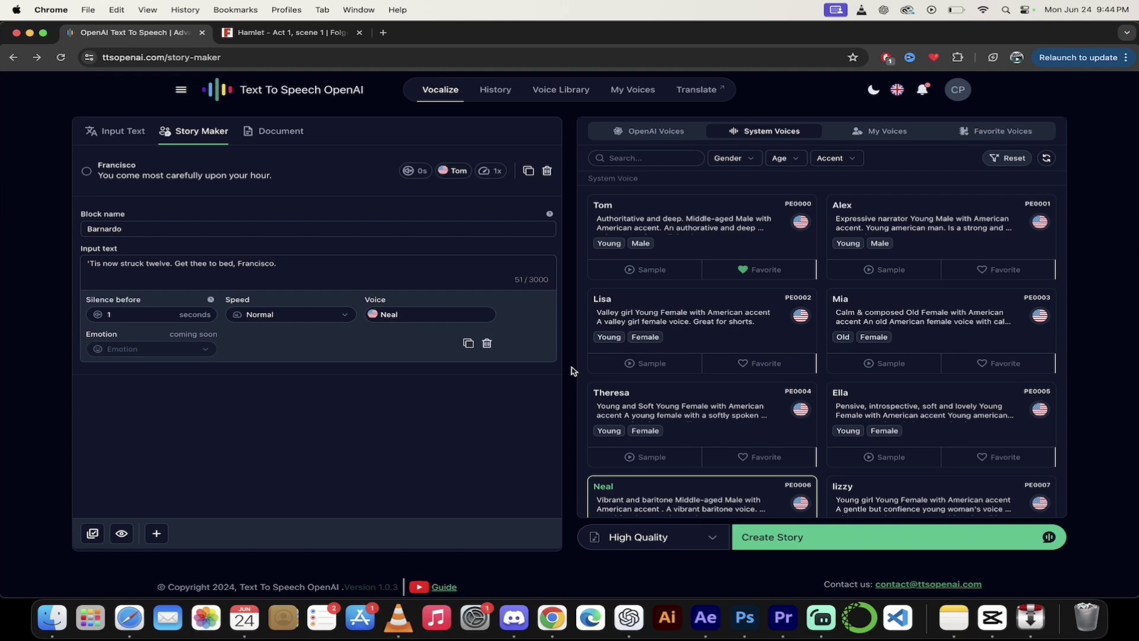
- Open the generation history and play the full audio of the most recent story from the beginning
{"action": "left_click", "coordinate": [492, 94]}
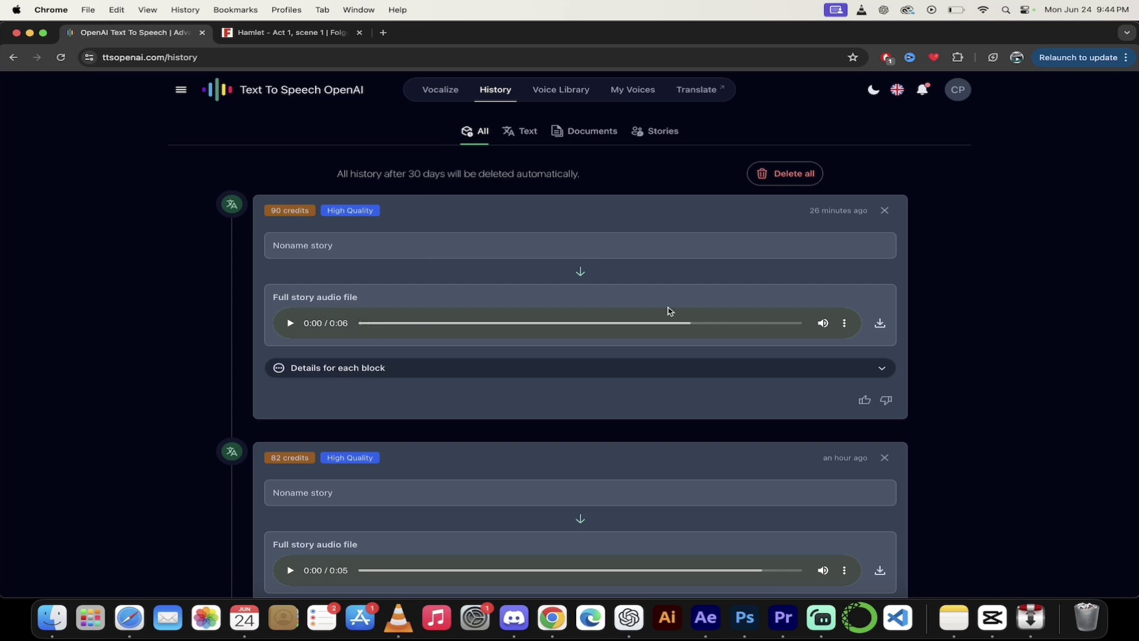
{"action": "left_click_drag", "start_coordinate": [686, 324], "coordinate": [363, 334]}
{"action": "left_click", "coordinate": [291, 324]}
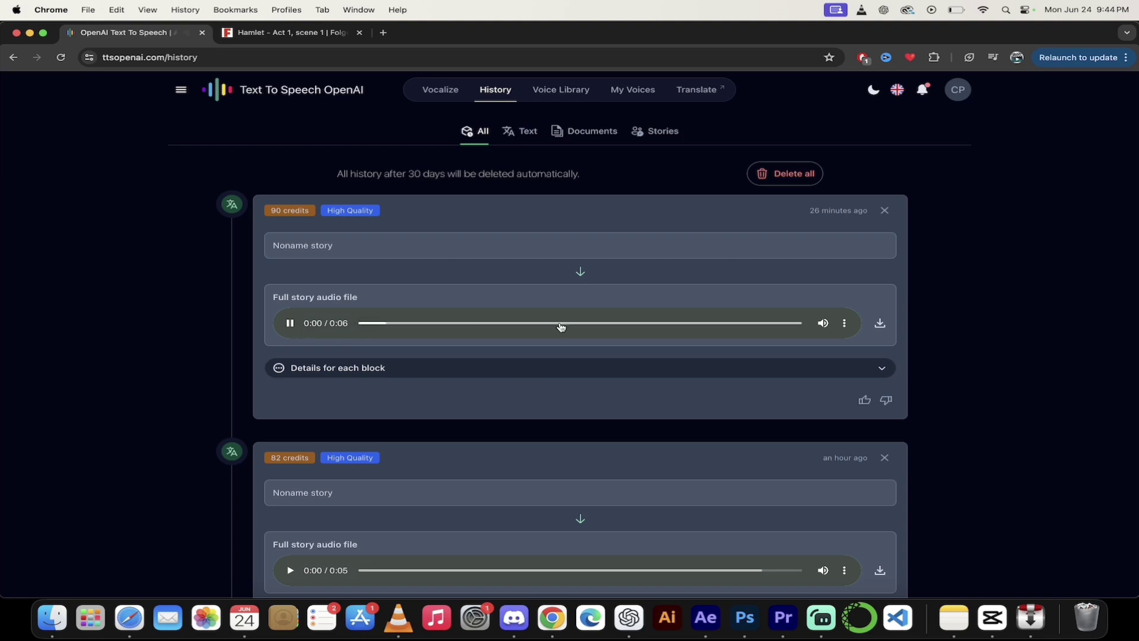
{"action": "left_click", "coordinate": [290, 324]}
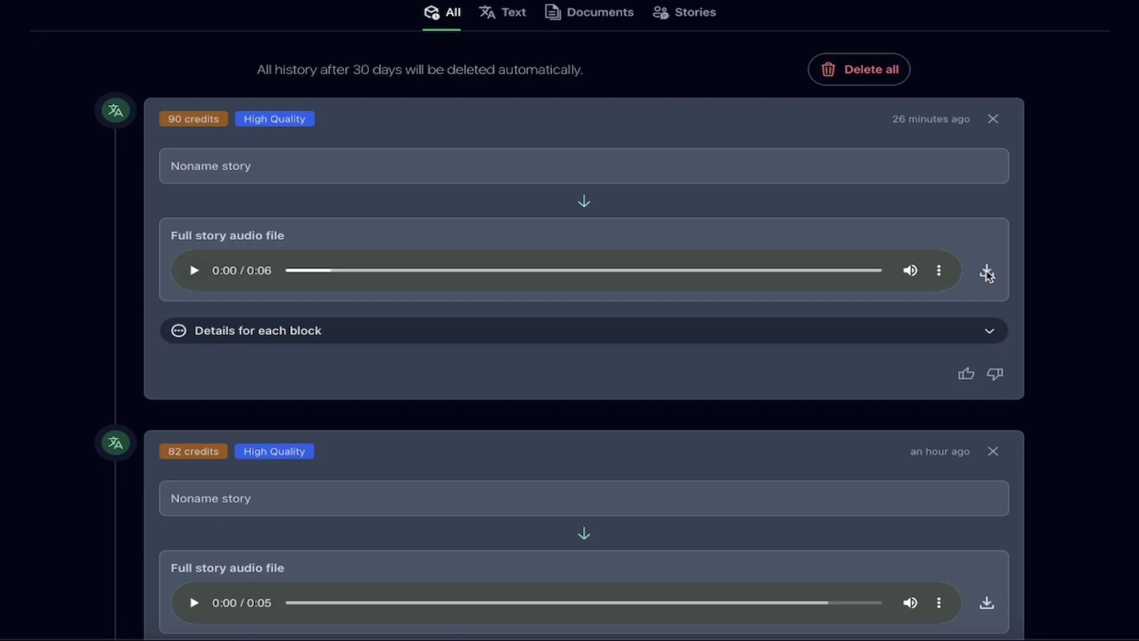
- Open the story's audio file on its own page, pause playback and download it
{"action": "left_click", "coordinate": [986, 270]}
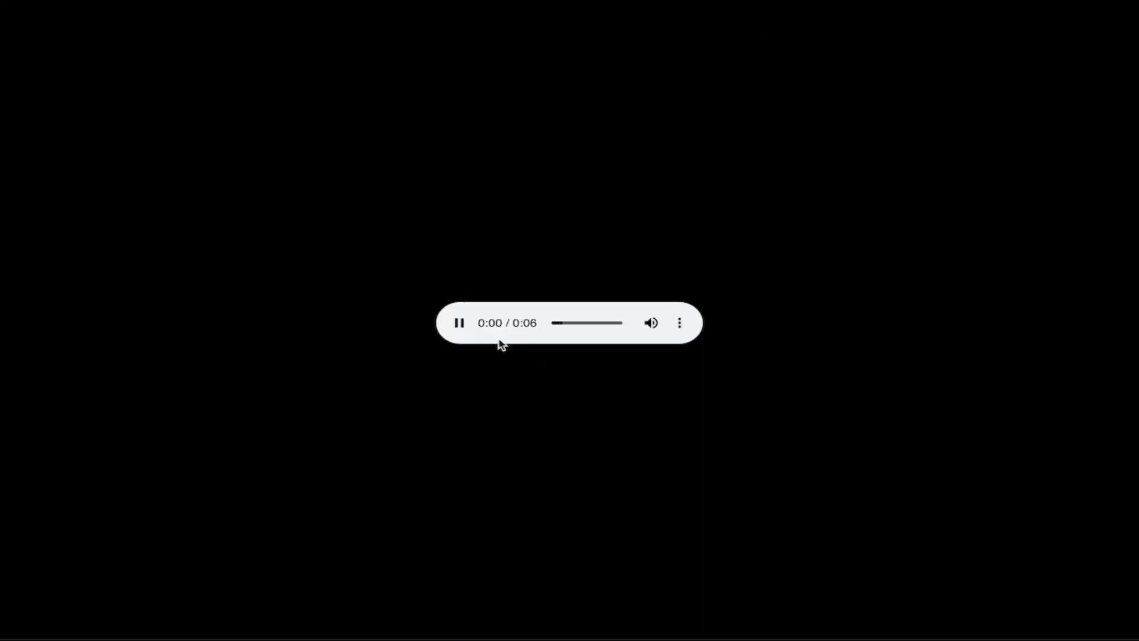
{"action": "left_click", "coordinate": [459, 326]}
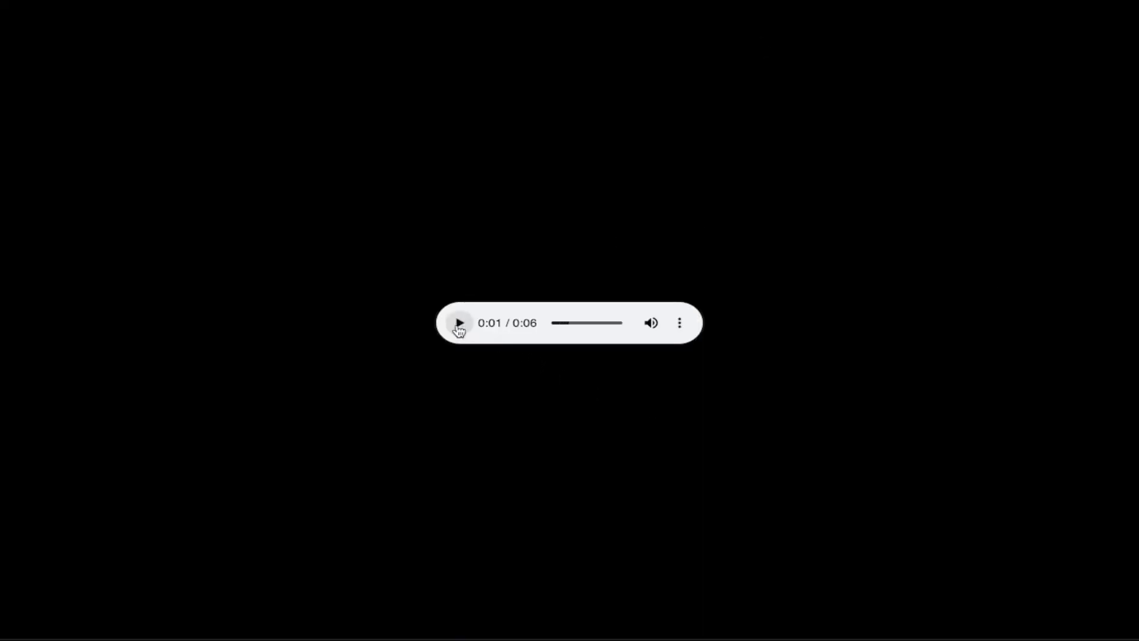
{"action": "left_click", "coordinate": [680, 322]}
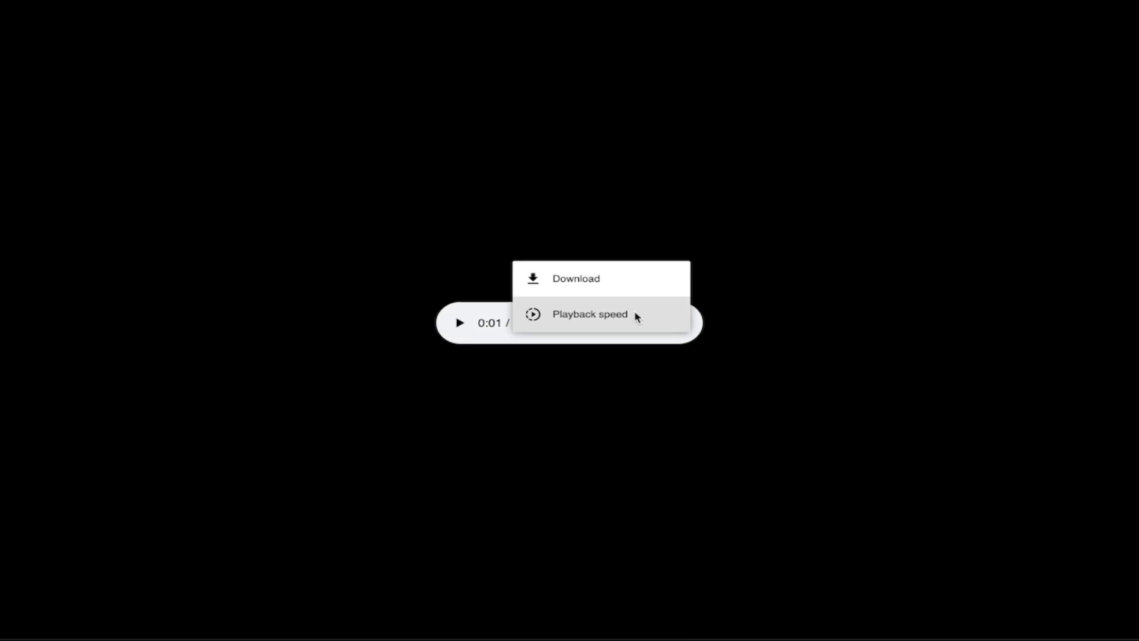
{"action": "left_click", "coordinate": [598, 288]}
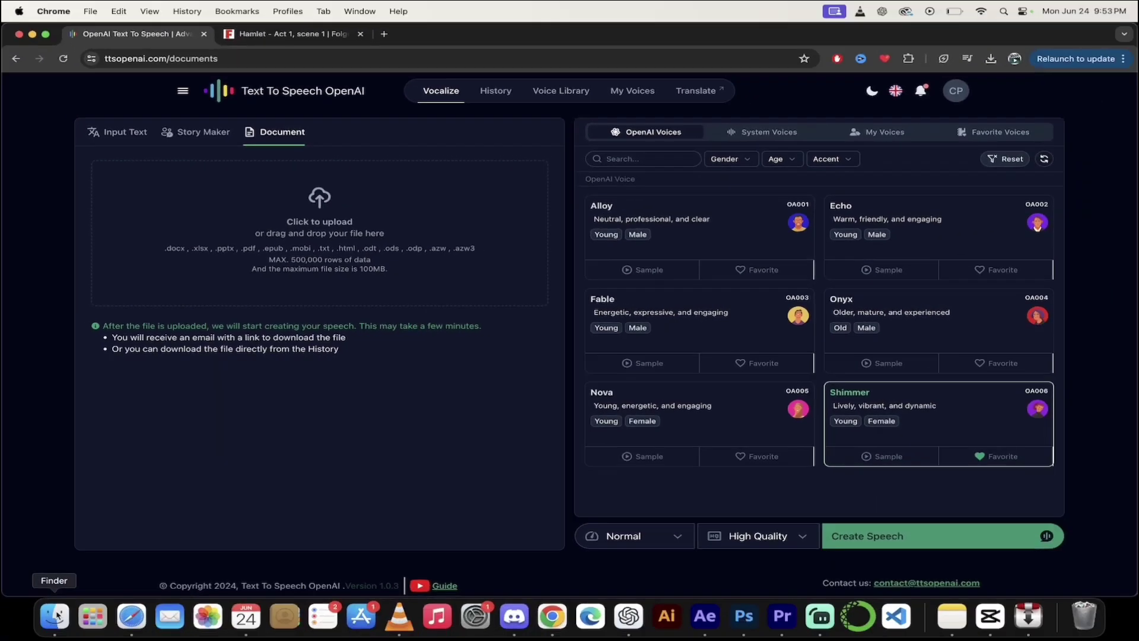
- Upload DeepLearning_AI-Playbook_v6.pdf from the SRT folder in Finder as the document to convert
{"action": "left_click", "coordinate": [53, 619]}
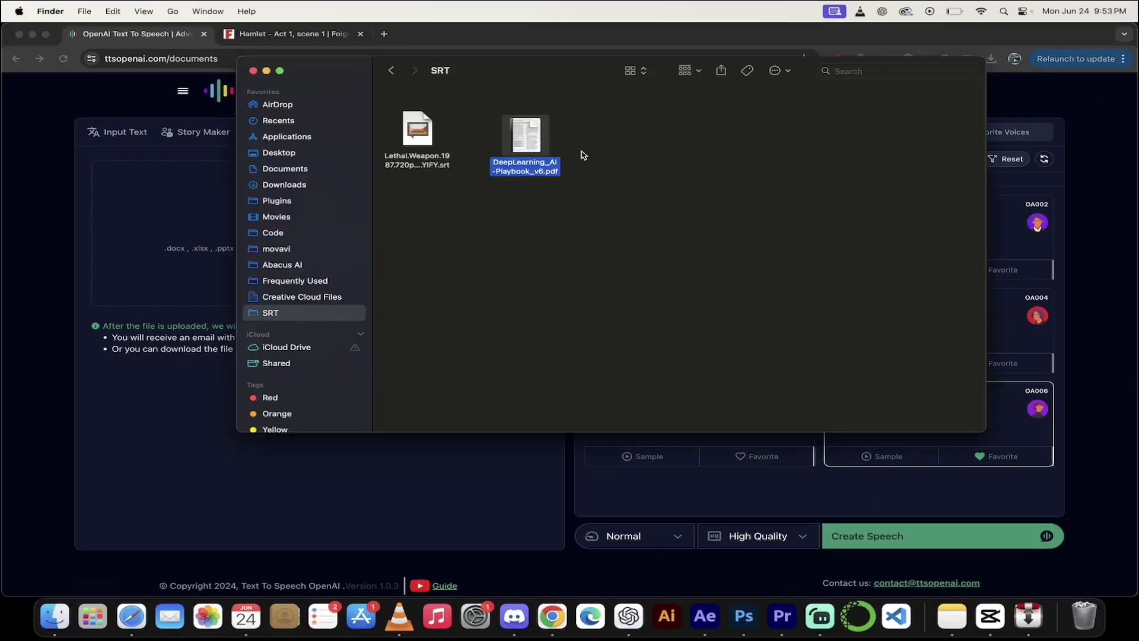
{"action": "left_click_drag", "start_coordinate": [535, 168], "coordinate": [320, 246]}
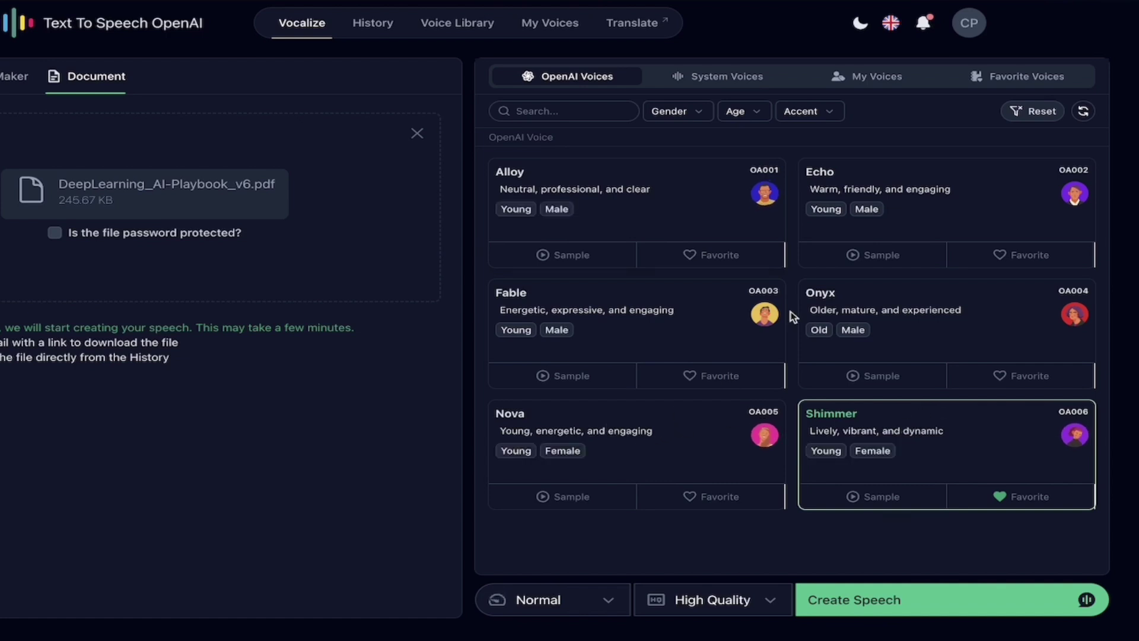
- Sample the system voice Lisa, select it for the PDF, and create the speech
{"action": "left_click", "coordinate": [720, 74]}
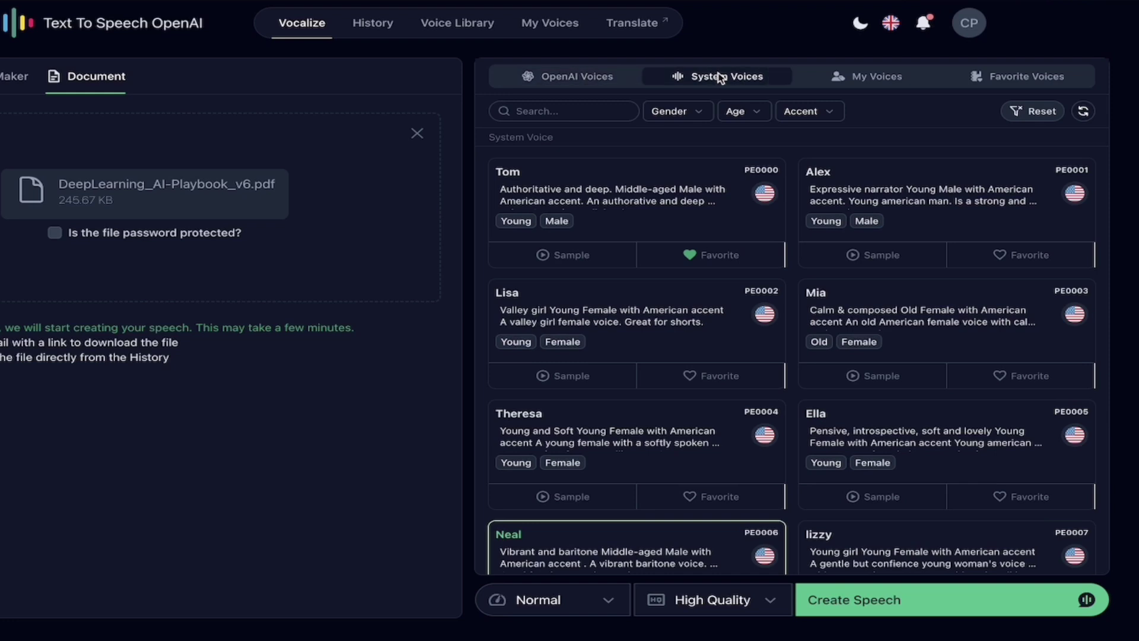
{"action": "left_click", "coordinate": [563, 379]}
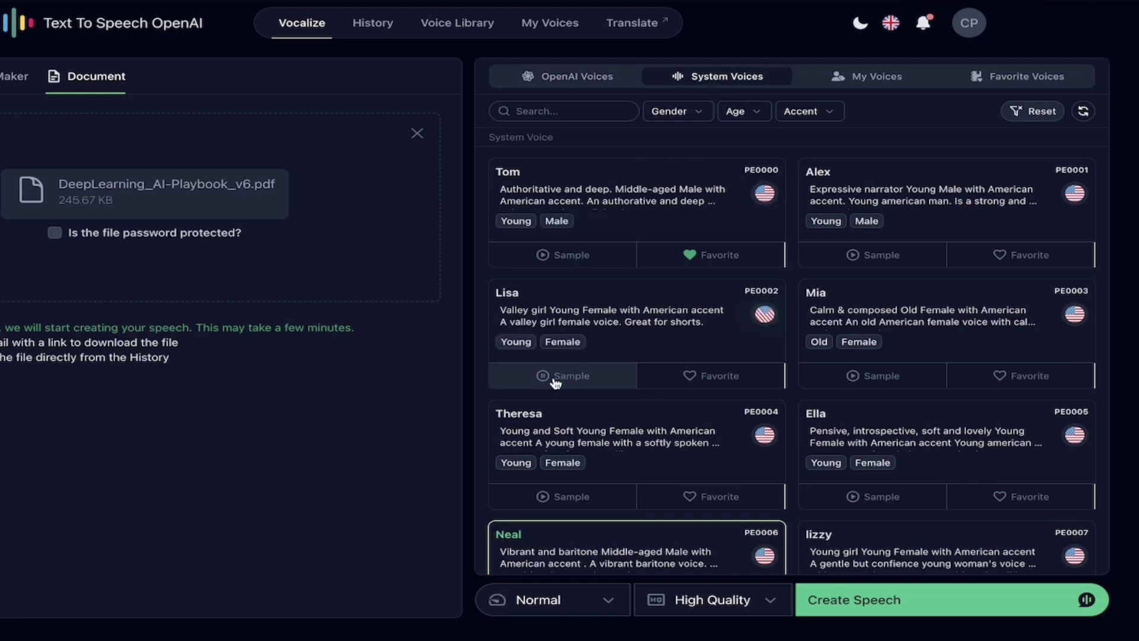
{"action": "left_click", "coordinate": [546, 379]}
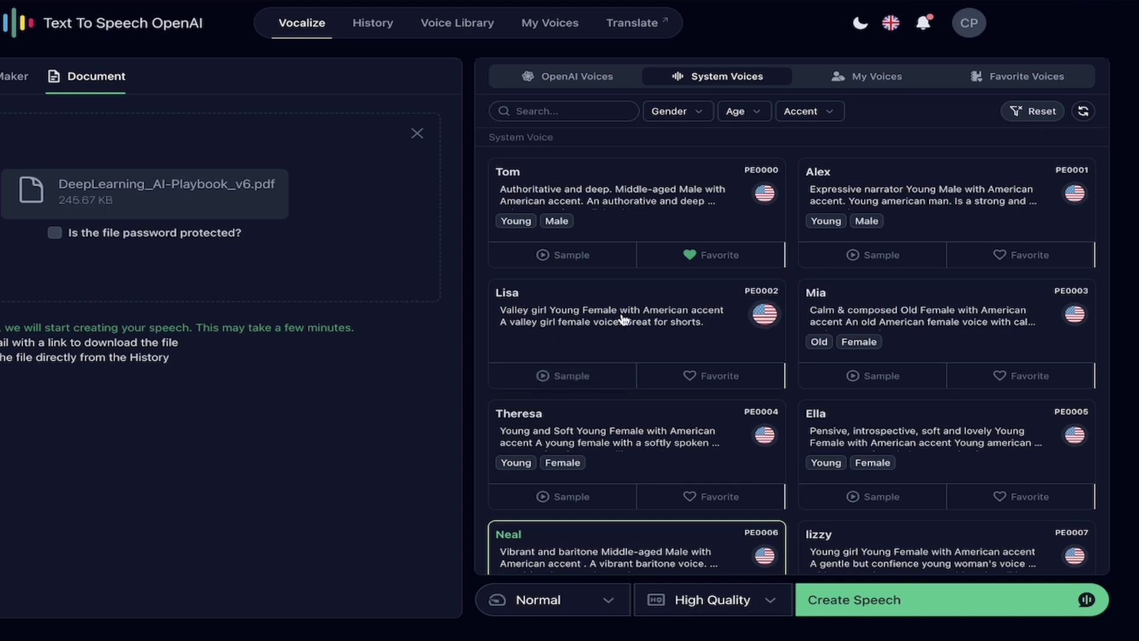
{"action": "left_click", "coordinate": [617, 316]}
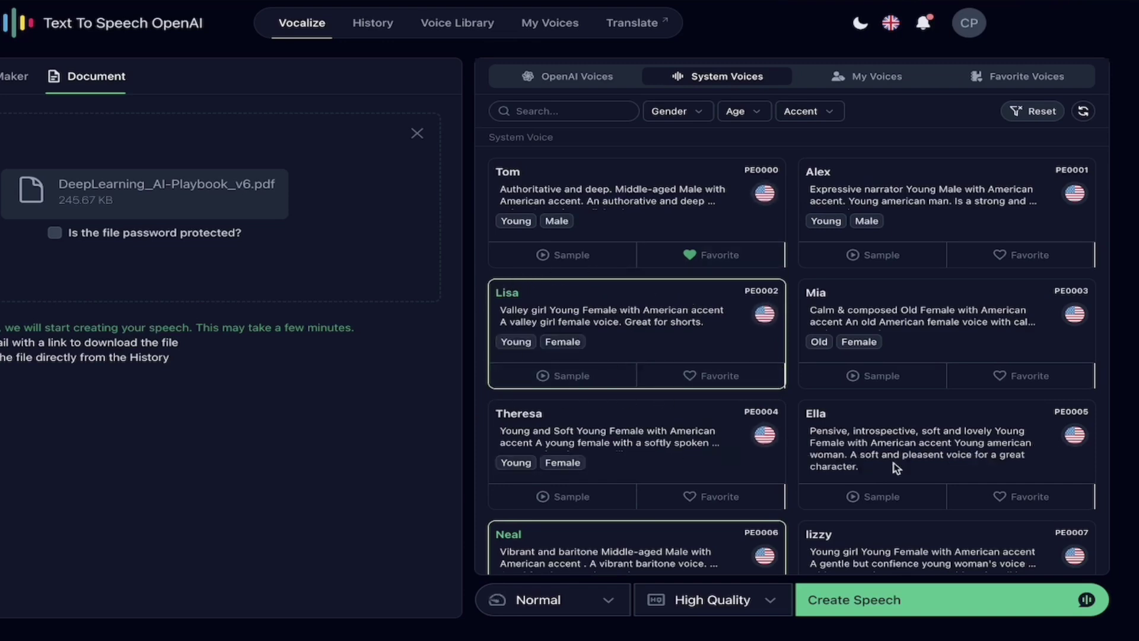
{"action": "left_click", "coordinate": [870, 599]}
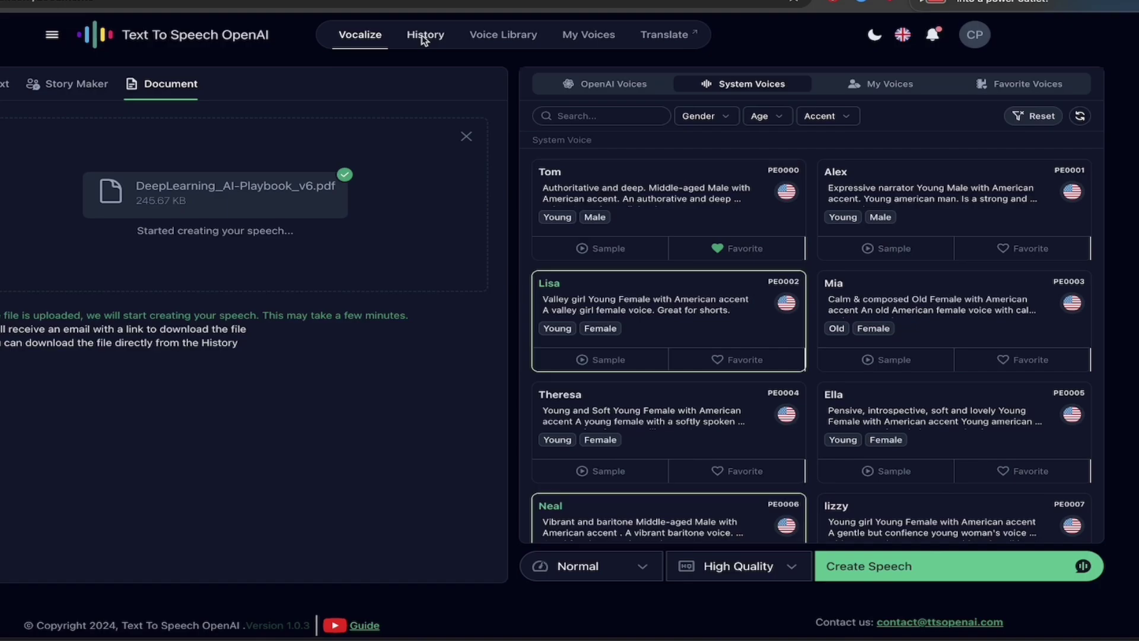
- Check the PDF conversion in the history and listen to the earlier Shimmer narration of the same document
{"action": "left_click", "coordinate": [423, 39]}
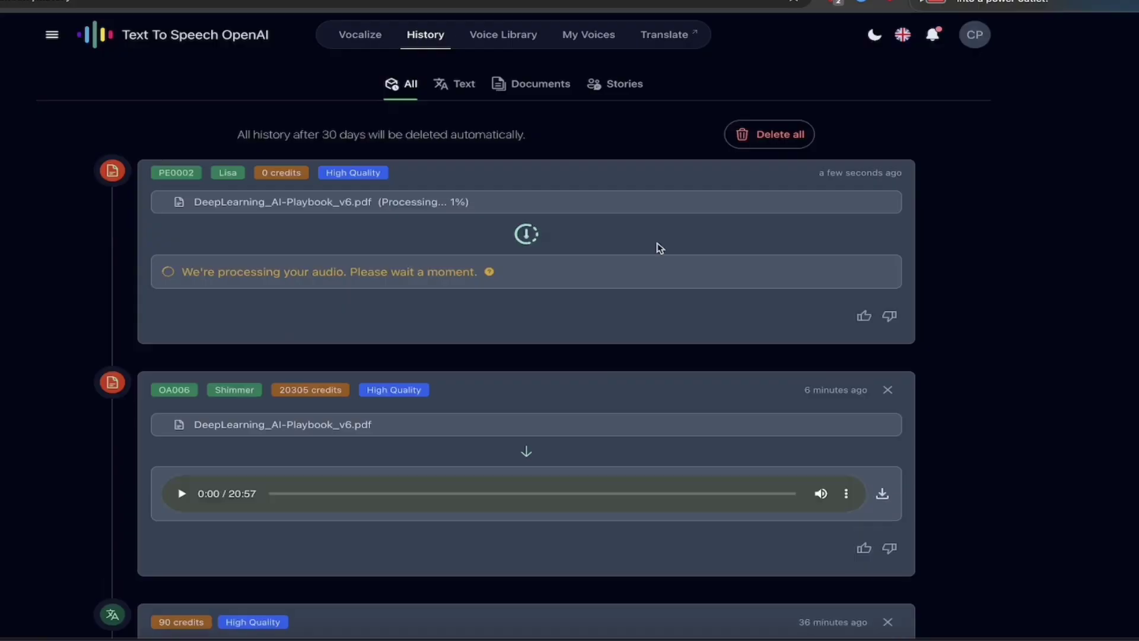
{"action": "scroll", "coordinate": [660, 248], "scroll_direction": "down", "scroll_amount": 1}
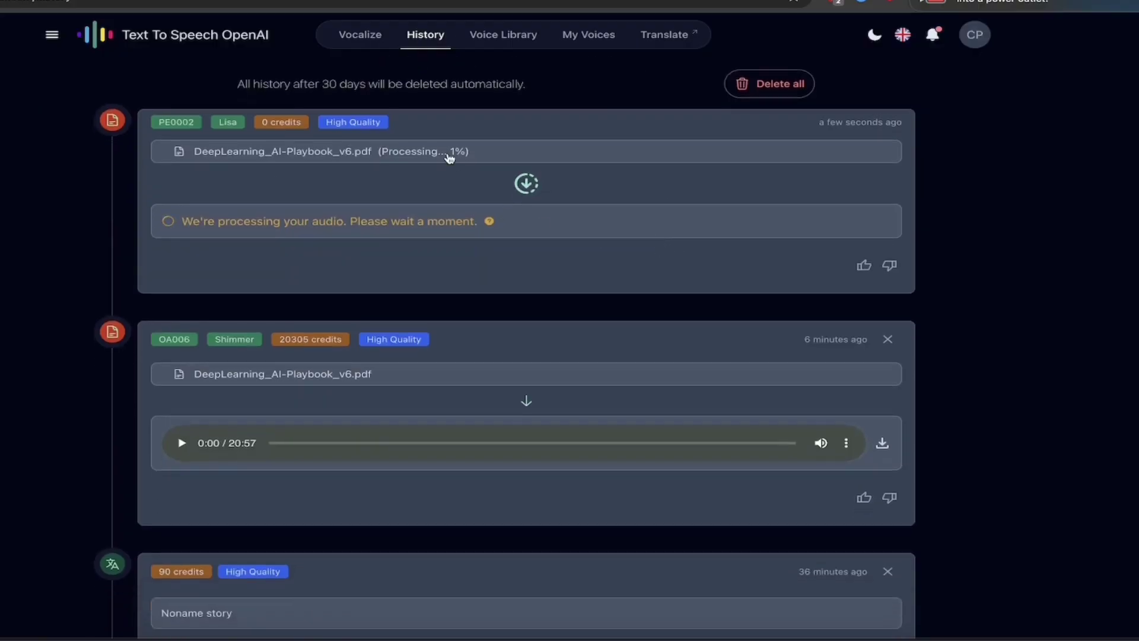
{"action": "scroll", "coordinate": [599, 314], "scroll_direction": "down", "scroll_amount": 4}
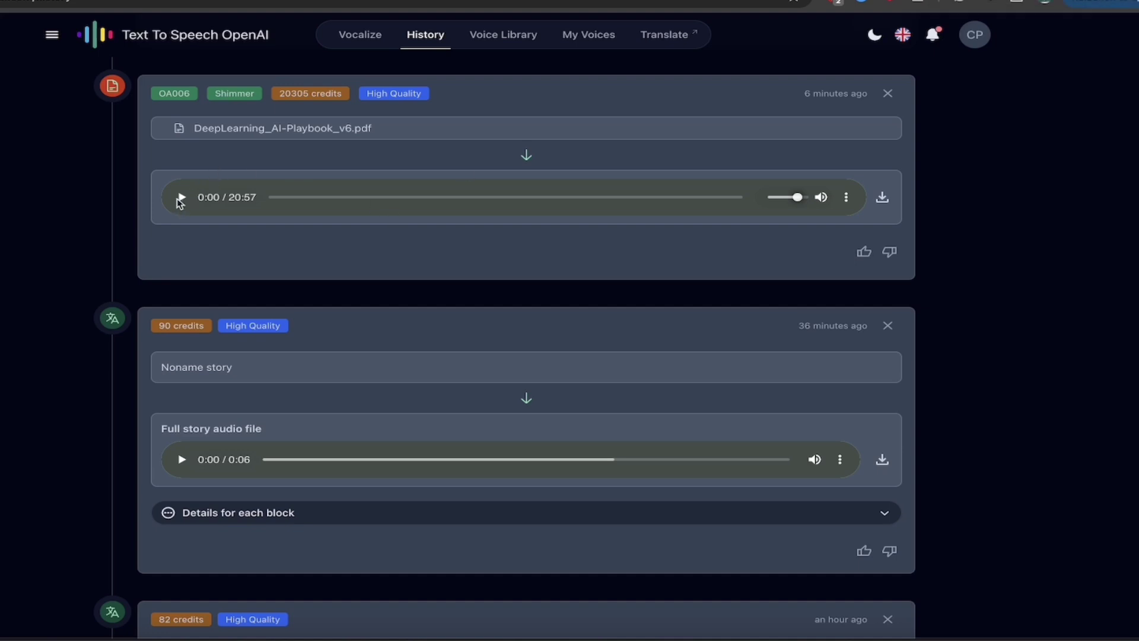
{"action": "left_click", "coordinate": [180, 200]}
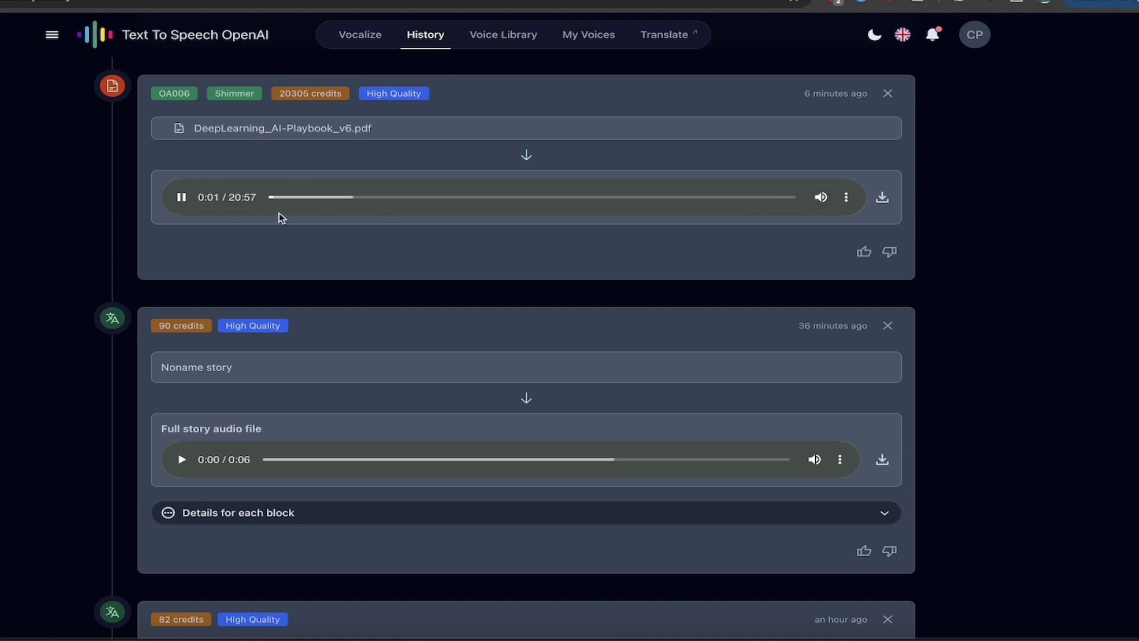
{"action": "key", "text": "XF86AudioRaiseVolume"}
{"action": "left_click", "coordinate": [184, 198]}
{"action": "scroll", "coordinate": [204, 257], "scroll_direction": "up", "scroll_amount": 1}
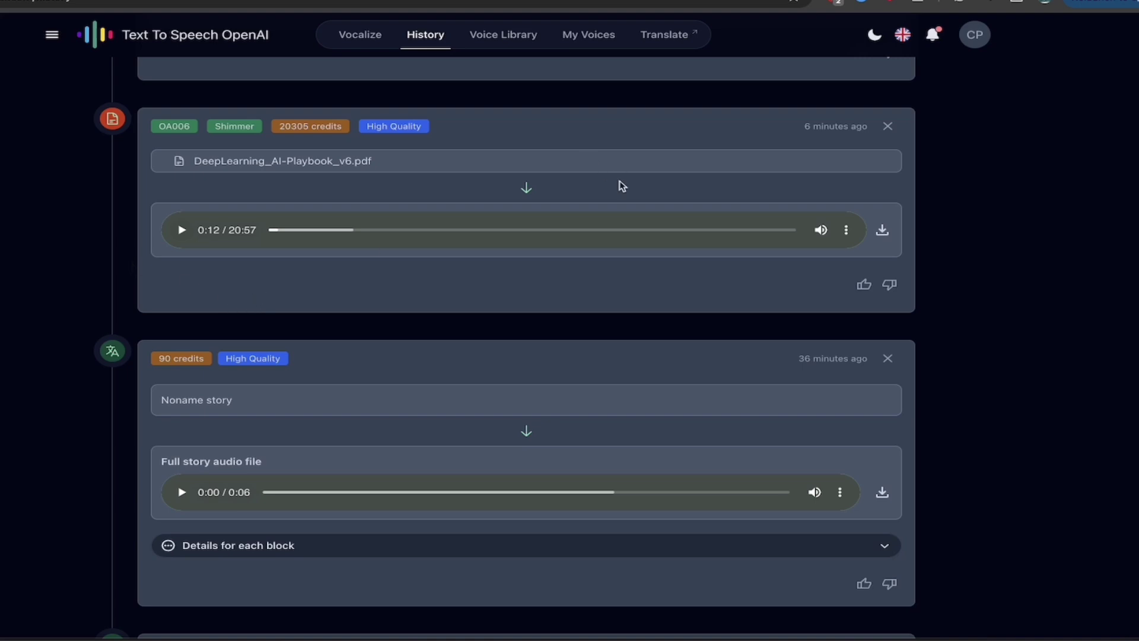
- Open the Shimmer narration's audio file, pause it, download it, and return to the Text To Speech OpenAI page
{"action": "left_click", "coordinate": [882, 230]}
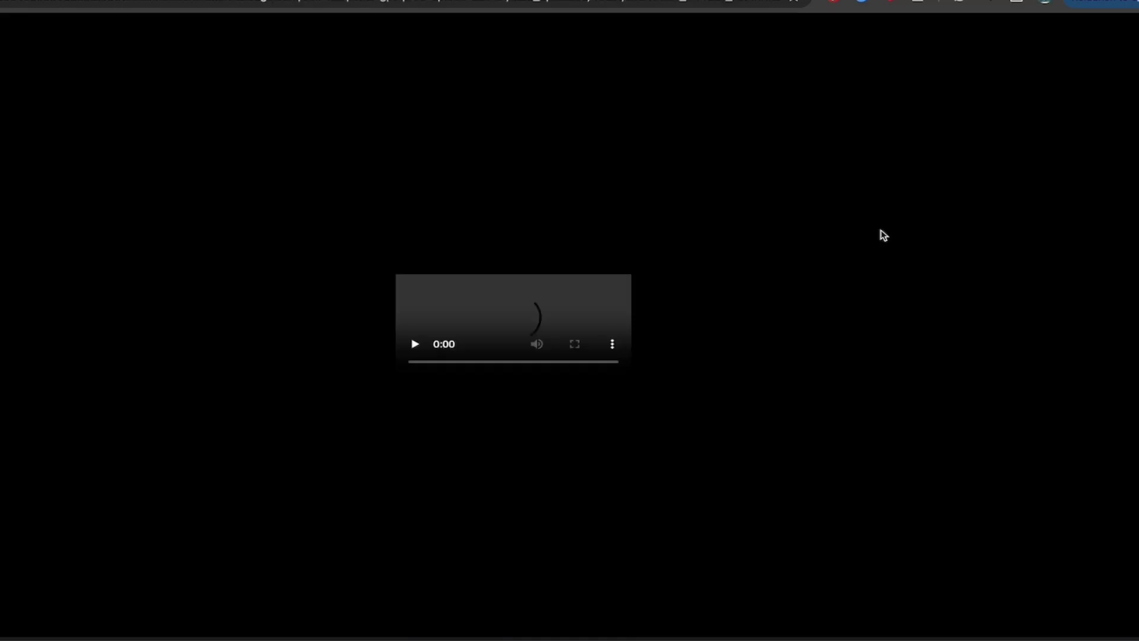
{"action": "left_click", "coordinate": [416, 358]}
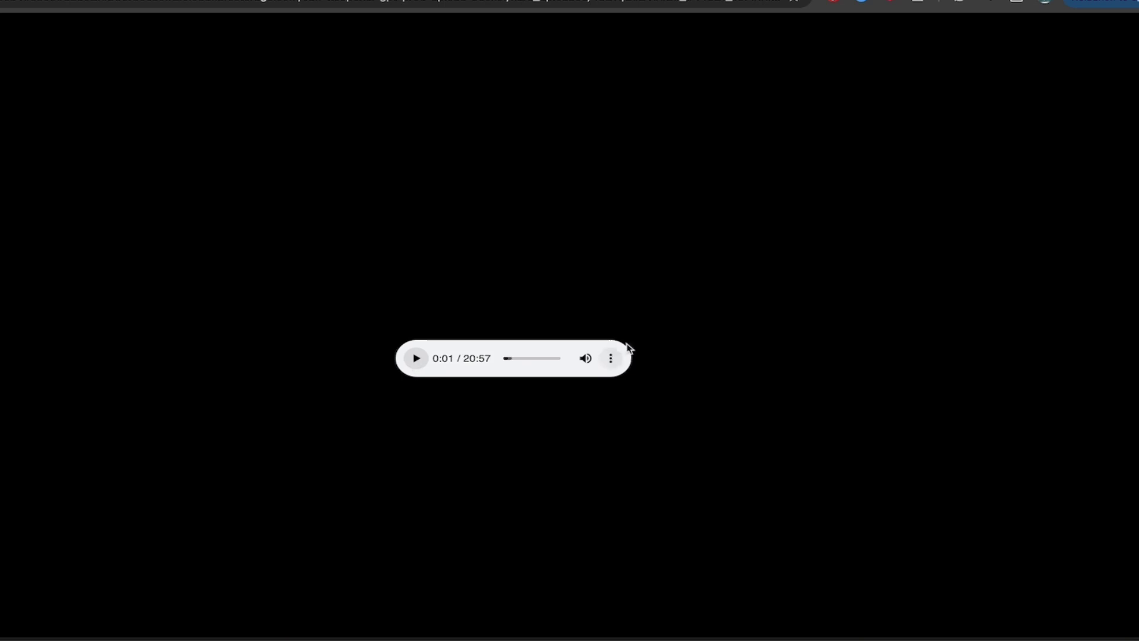
{"action": "left_click", "coordinate": [611, 359]}
{"action": "left_click", "coordinate": [572, 322]}
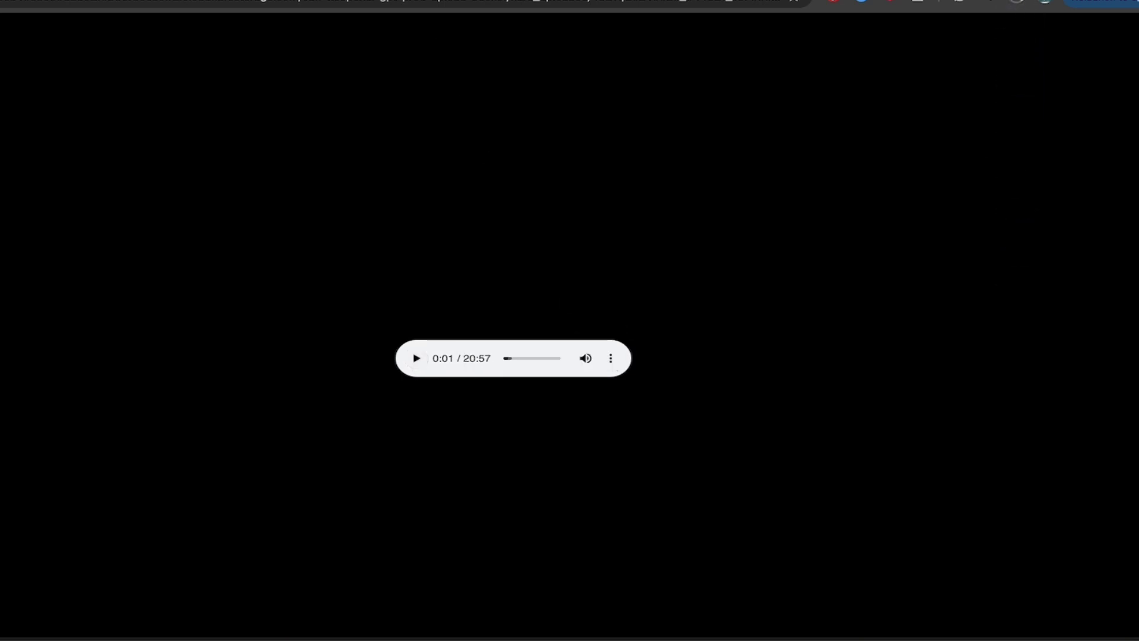
{"action": "left_click", "coordinate": [104, 30]}
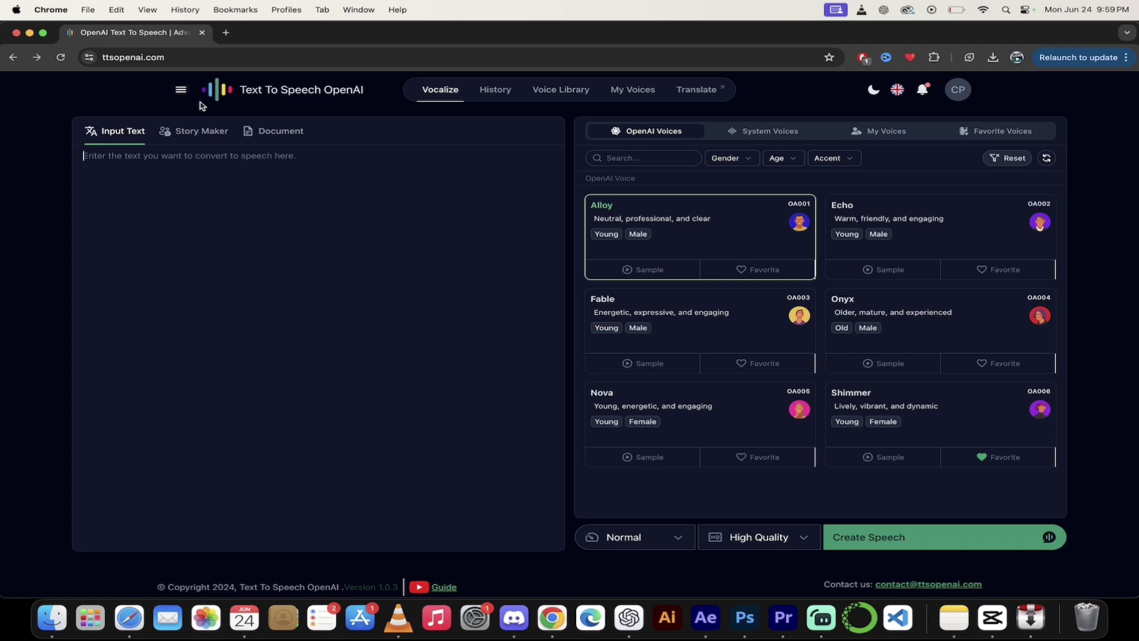
- Open the Pricing Plans page and compare the credits and features of the Free and Premium plans
{"action": "left_click", "coordinate": [181, 91]}
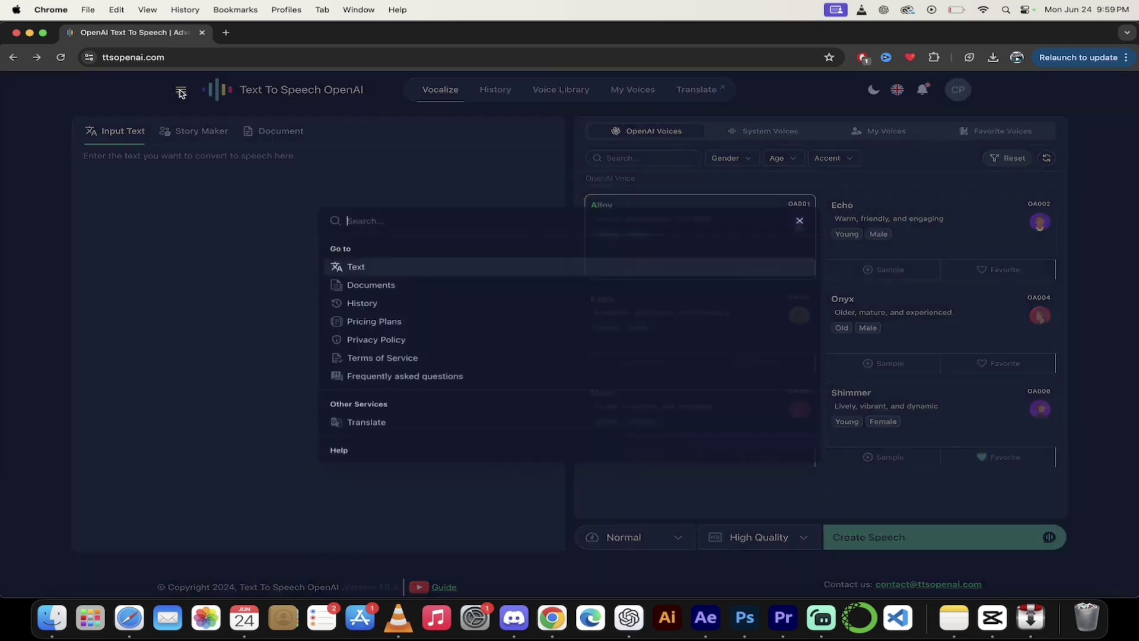
{"action": "left_click", "coordinate": [380, 324]}
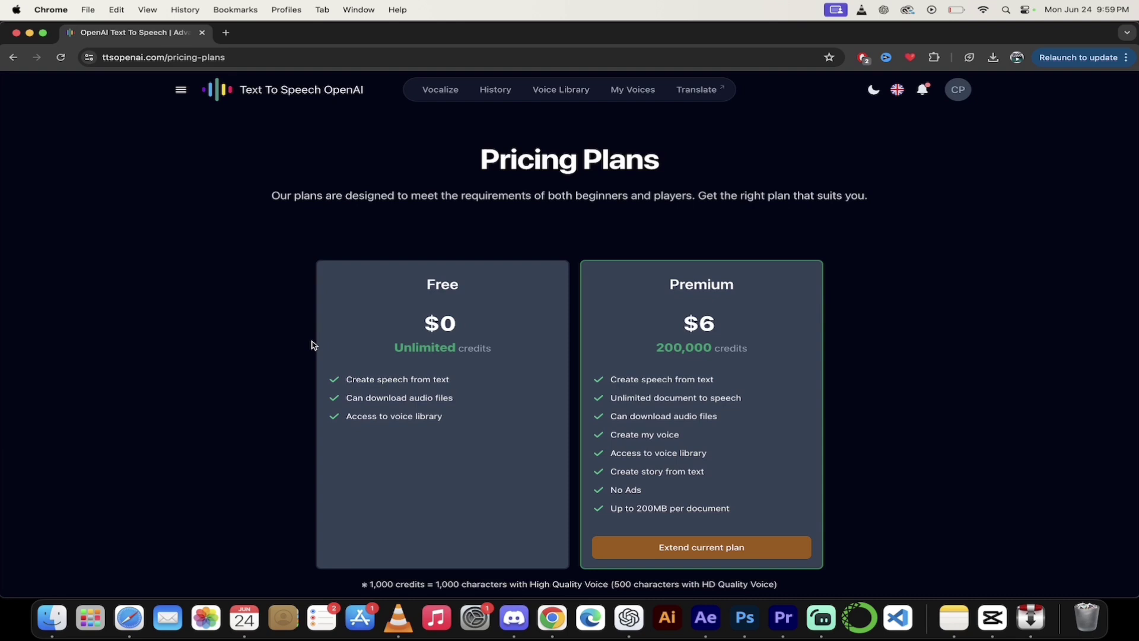
{"action": "scroll", "coordinate": [425, 378], "scroll_direction": "down", "scroll_amount": 2}
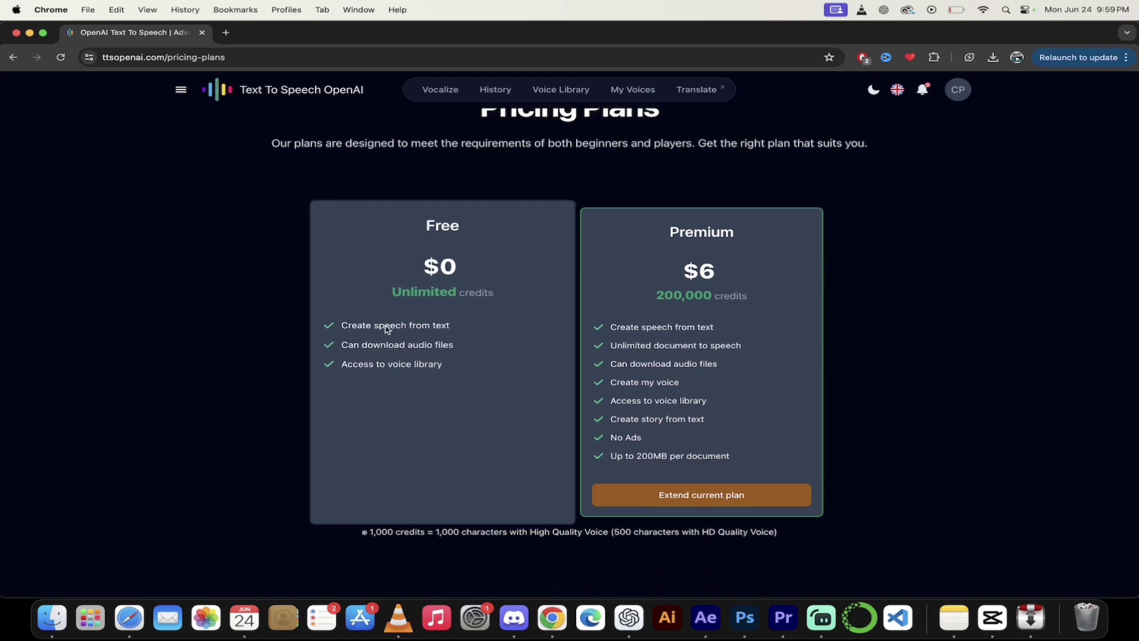
{"action": "scroll", "coordinate": [442, 359], "scroll_direction": "up", "scroll_amount": 1}
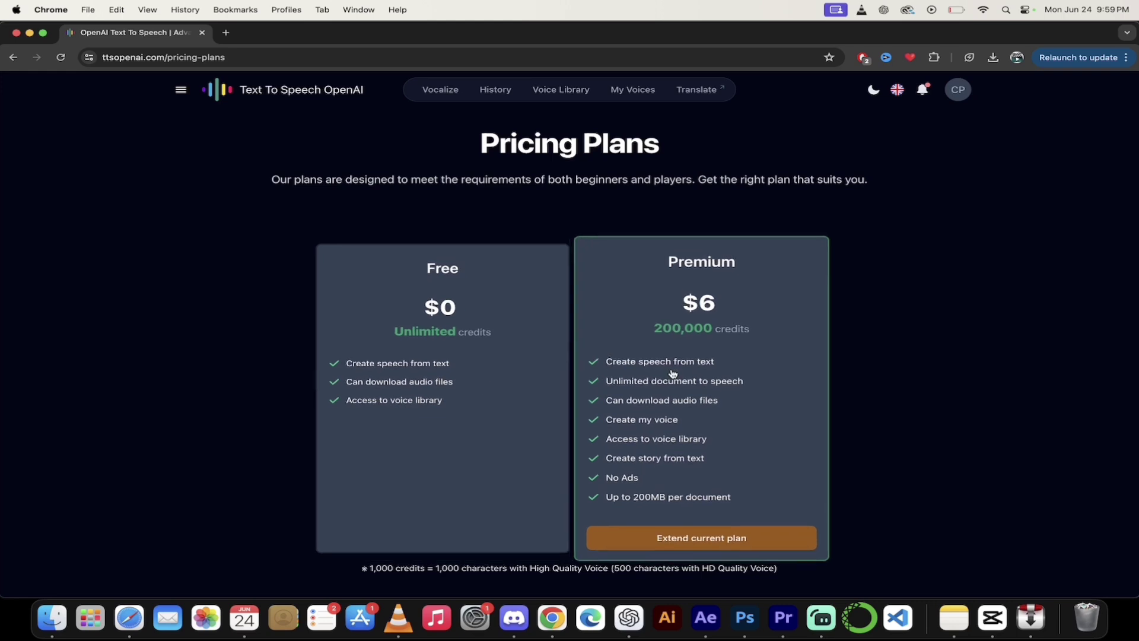
{"action": "scroll", "coordinate": [688, 333], "scroll_direction": "down", "scroll_amount": 1}
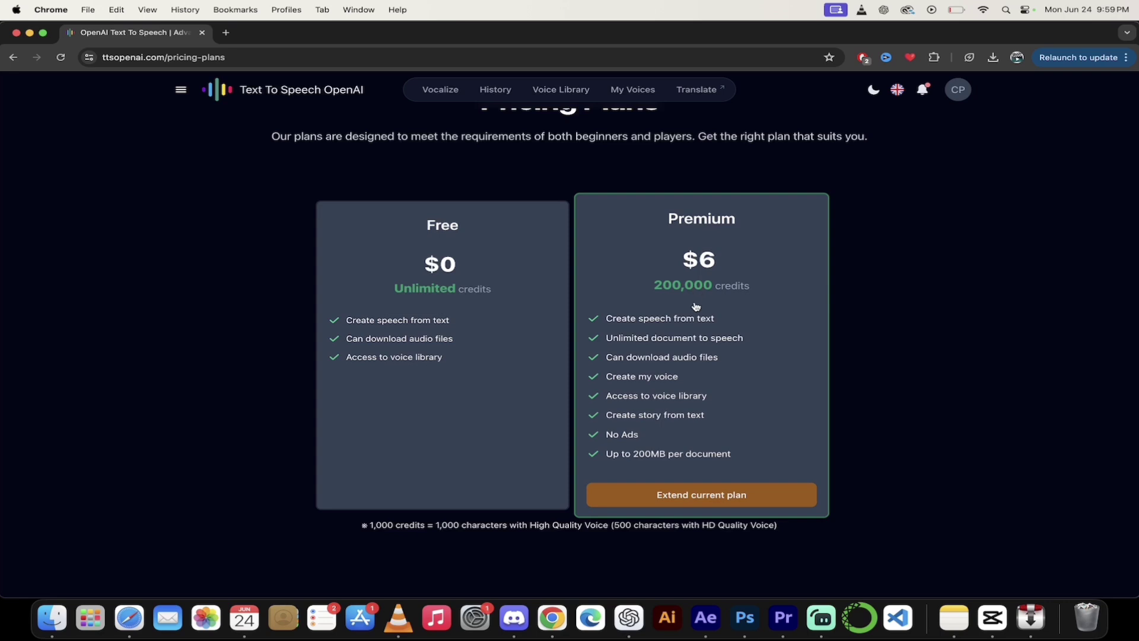
{"action": "scroll", "coordinate": [696, 308], "scroll_direction": "up", "scroll_amount": 2}
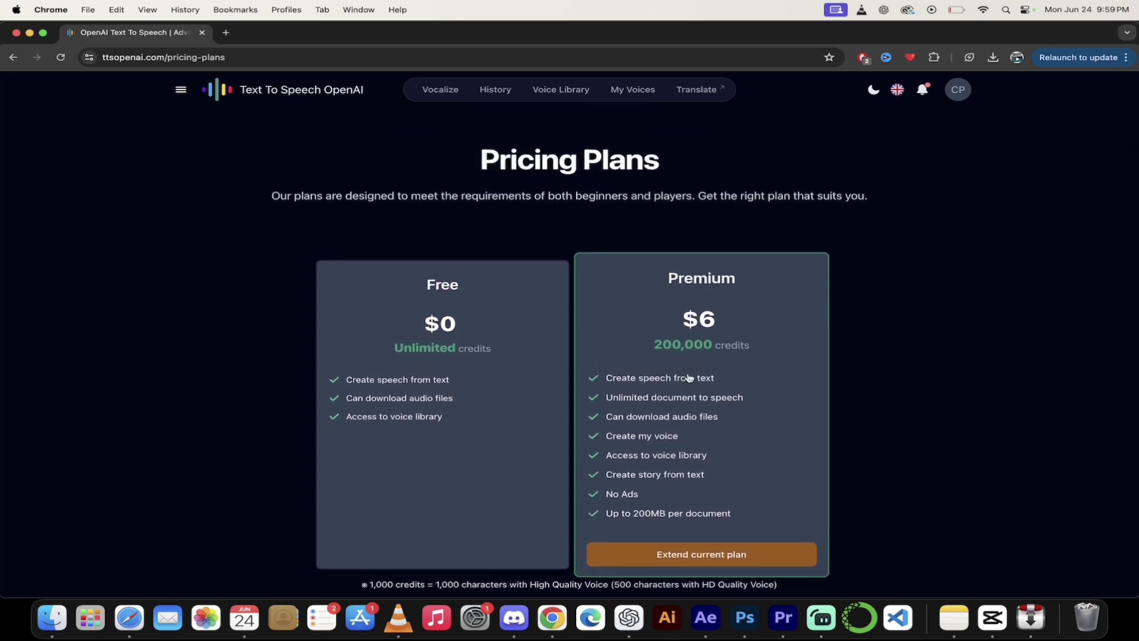